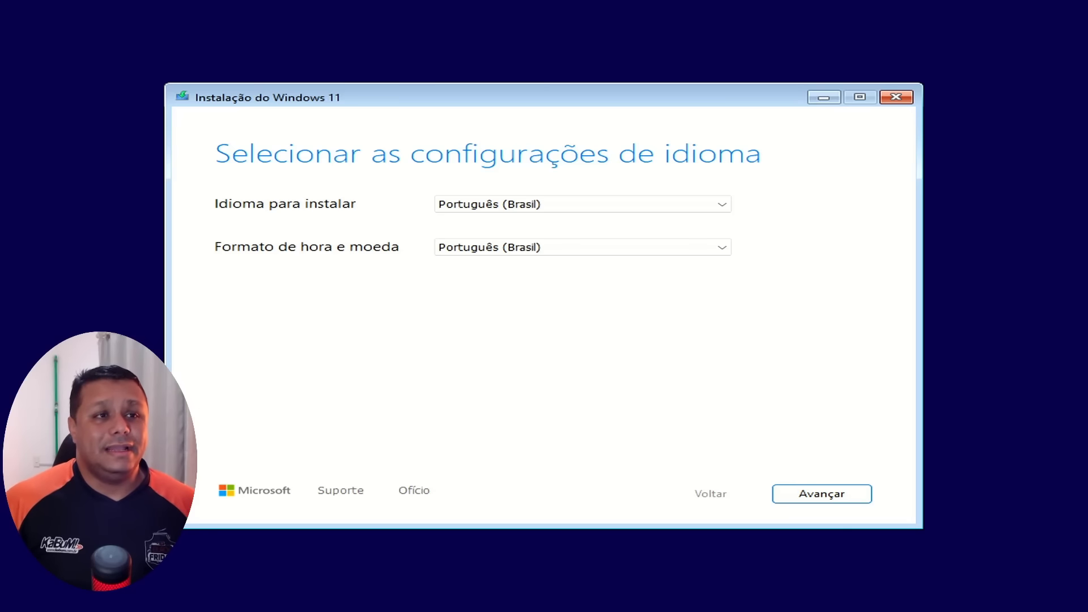
Set the installation language to Português (Brasil), keep the Português (Brasil) time and currency format, and continue to the keyboard settings
{"action": "left_click", "coordinate": [521, 208]}
{"action": "left_click", "coordinate": [494, 278]}
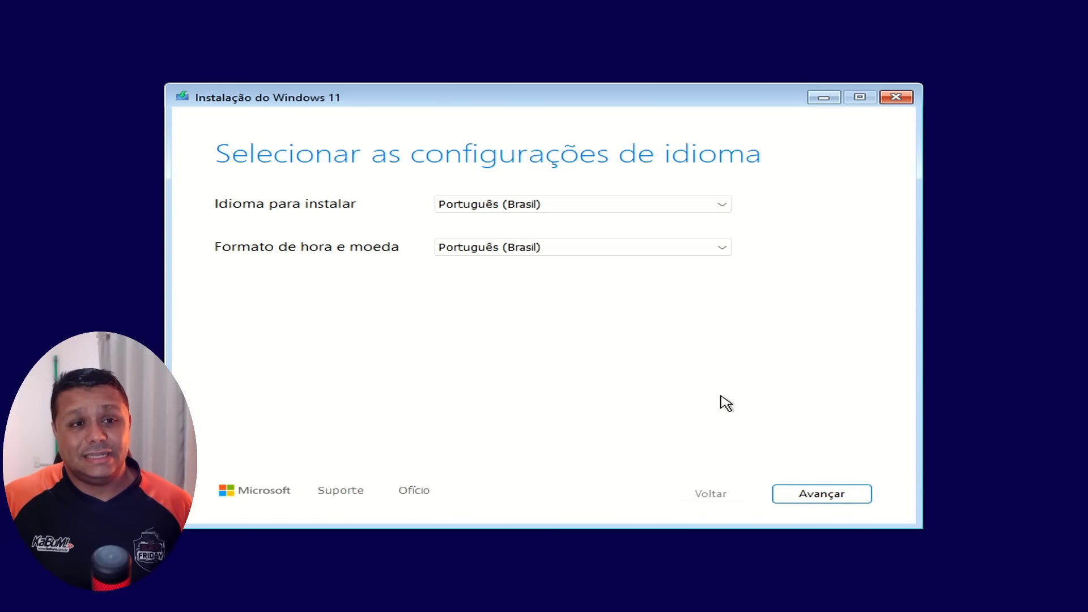
{"action": "left_click", "coordinate": [814, 495]}
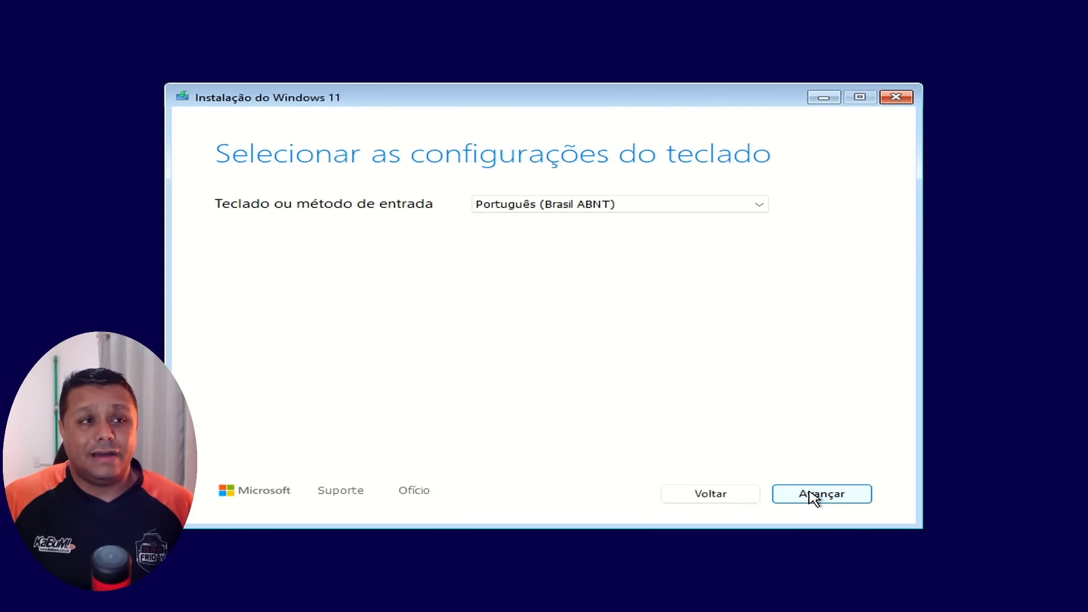
Set the keyboard or input method to Português (Brasil ABNT2) and continue to the installation options
{"action": "left_click", "coordinate": [625, 210]}
{"action": "left_click", "coordinate": [615, 235]}
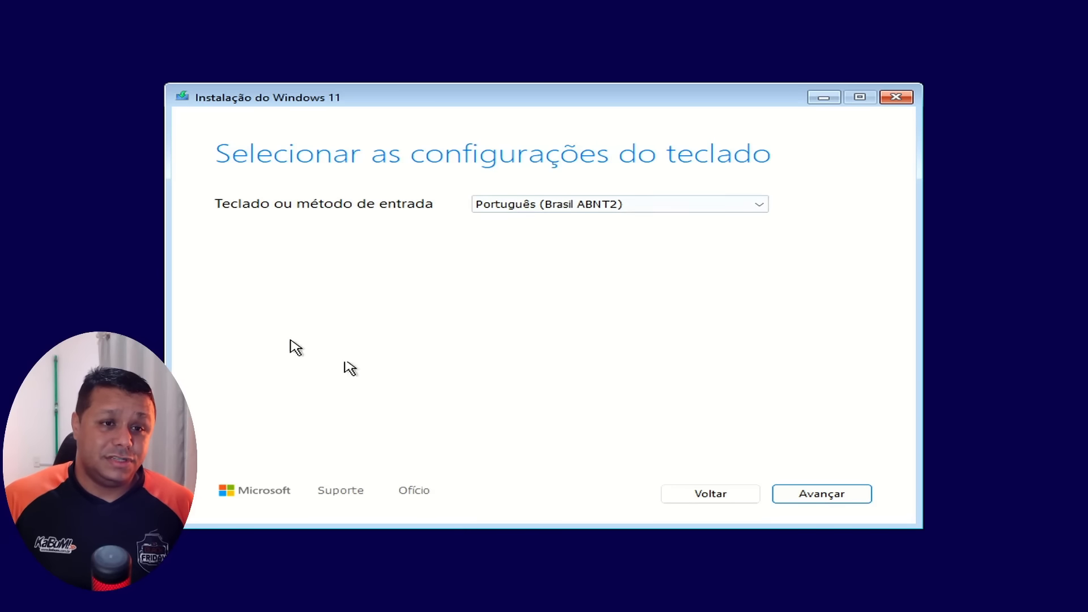
{"action": "left_click", "coordinate": [818, 497]}
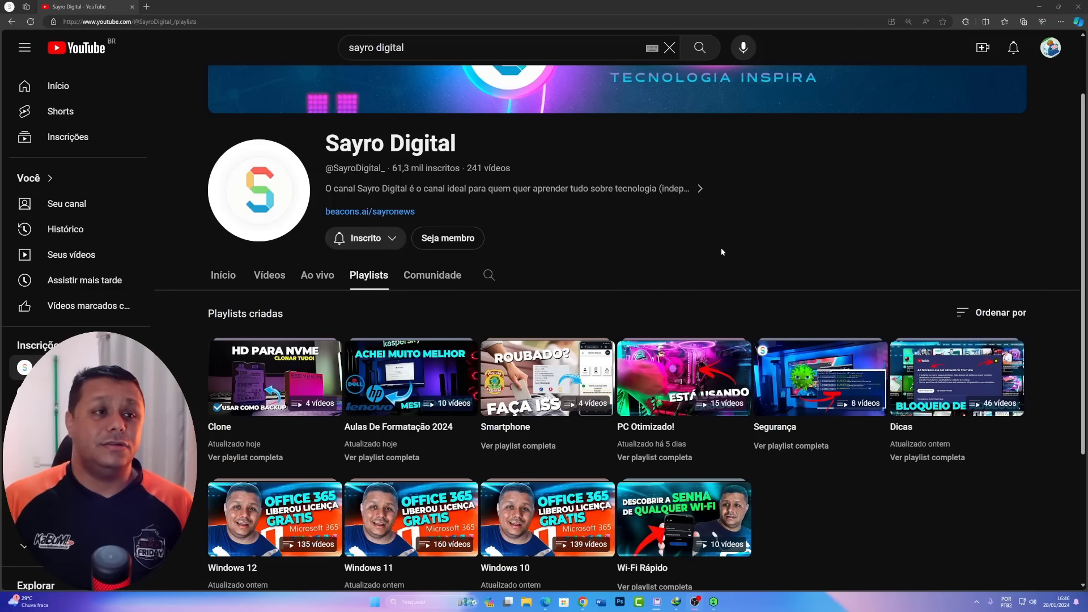
{"action": "scroll", "coordinate": [550, 230], "scroll_direction": "down", "scroll_amount": 3}
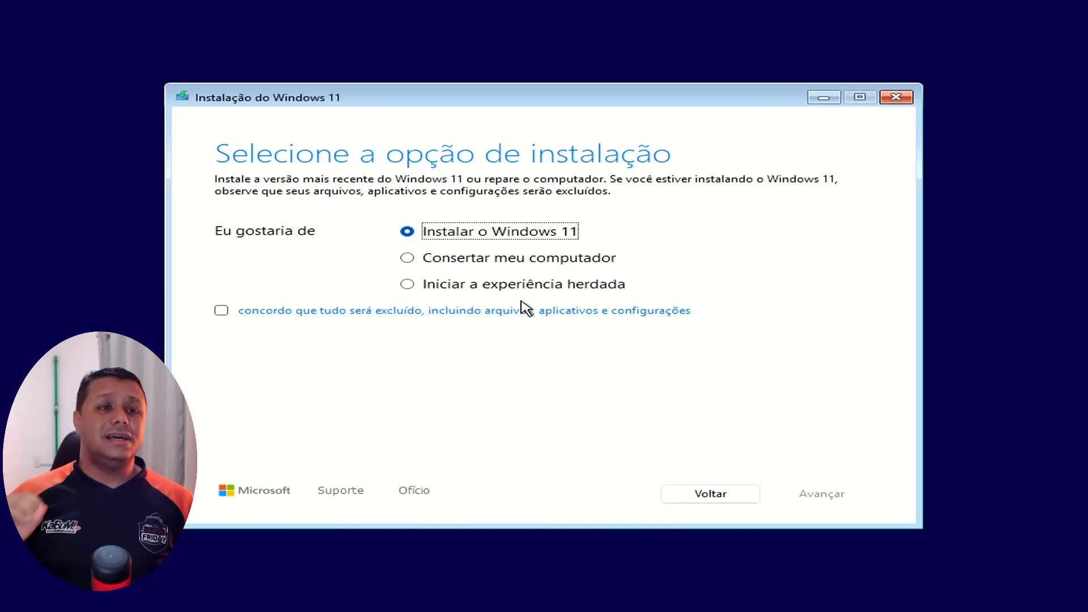
Choose to install Windows 11, agree that all files, apps and settings are deleted, and continue
{"action": "left_click", "coordinate": [443, 262]}
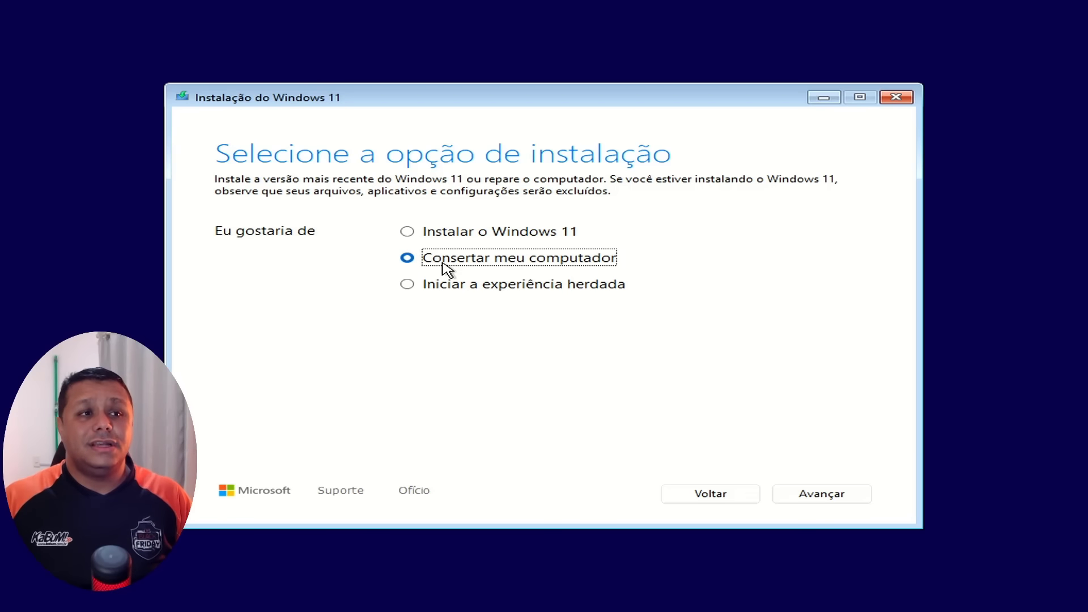
{"action": "left_click", "coordinate": [459, 290]}
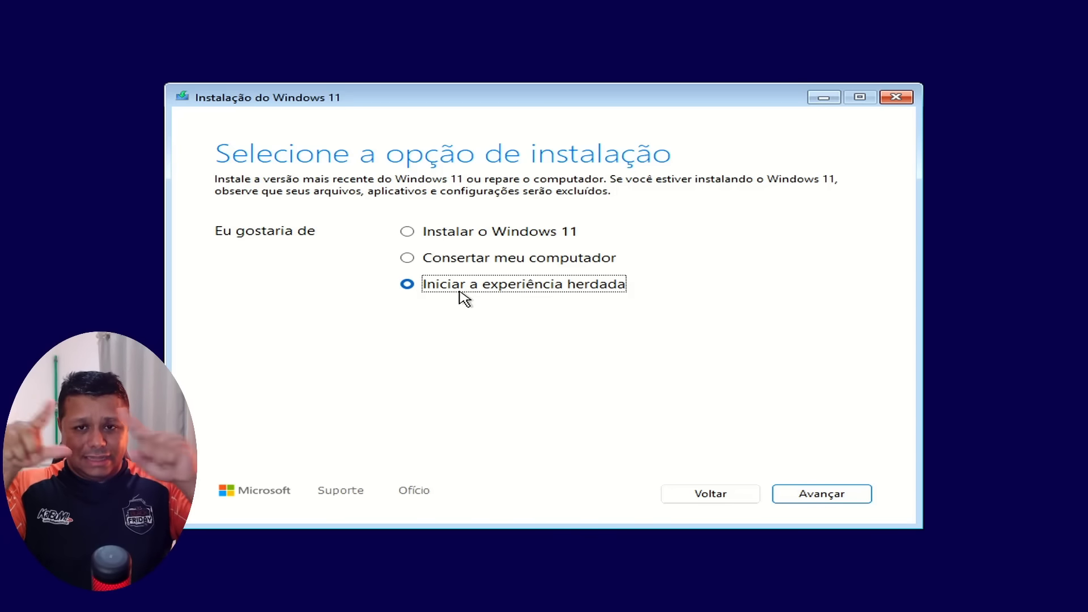
{"action": "left_click", "coordinate": [437, 233]}
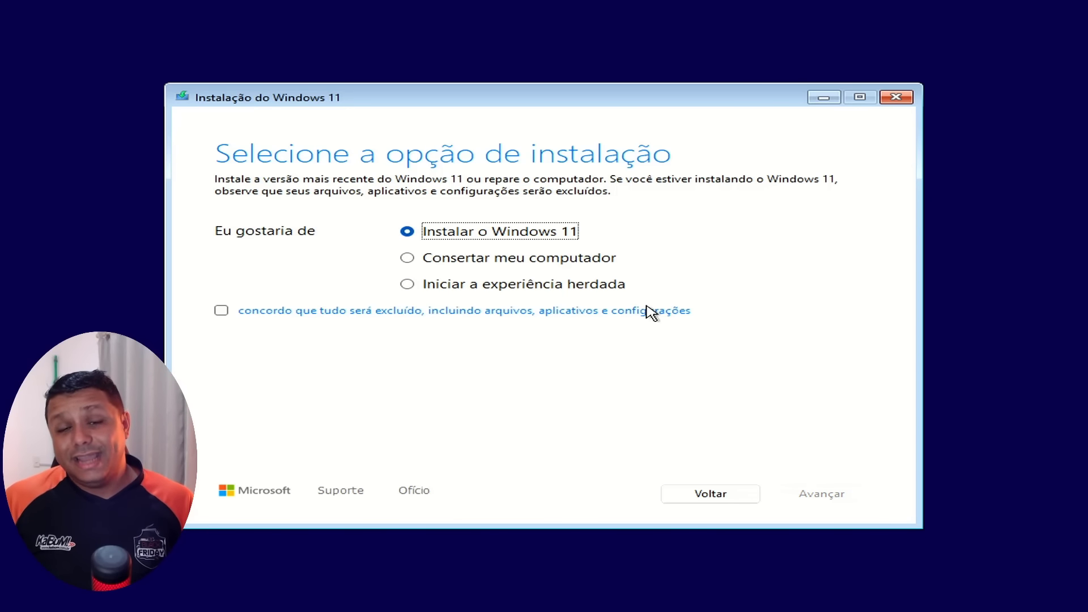
{"action": "left_click", "coordinate": [226, 311]}
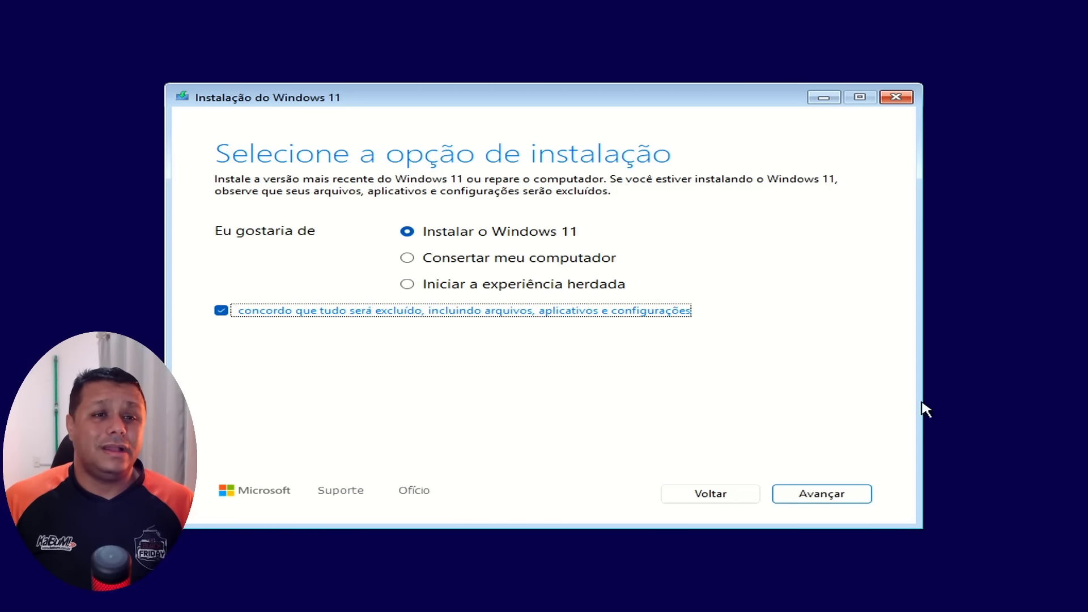
{"action": "left_click", "coordinate": [842, 494]}
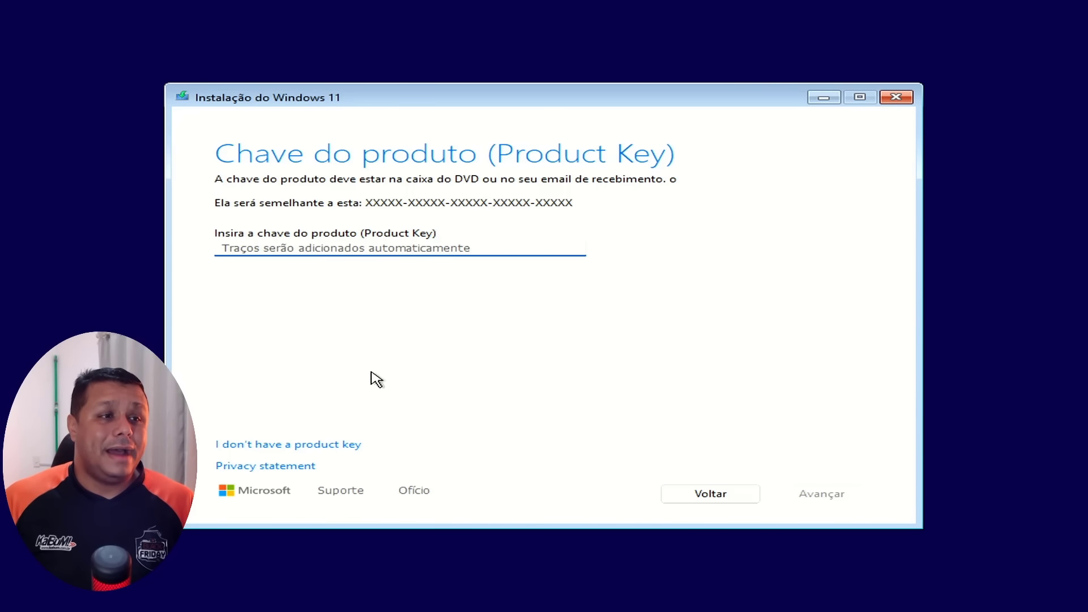
Skip the product key entry and choose Windows 11 Pro as the image to install
{"action": "left_click", "coordinate": [292, 444]}
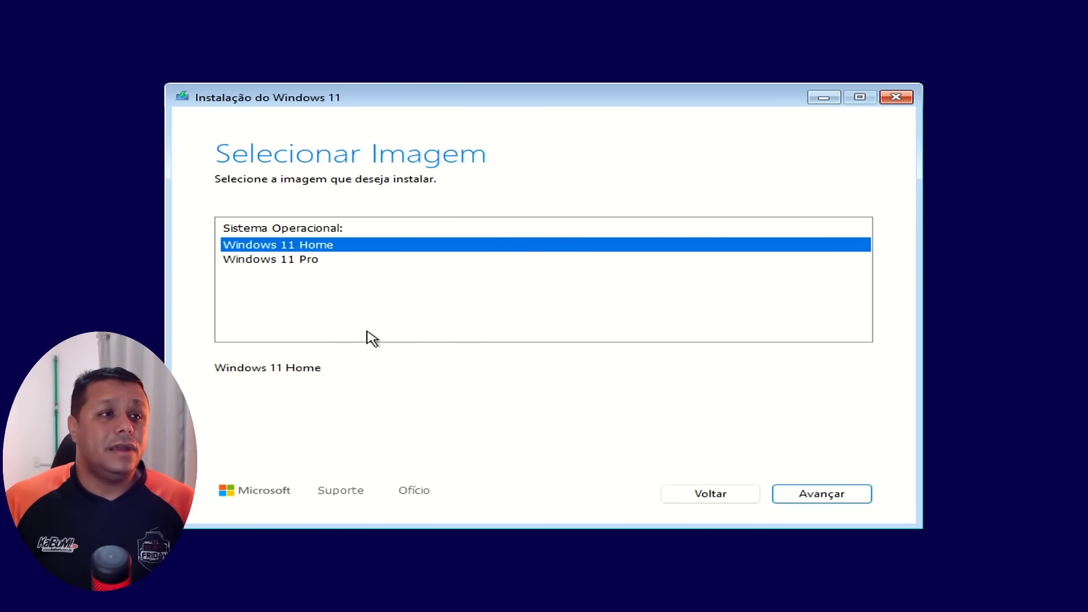
{"action": "left_click", "coordinate": [309, 261]}
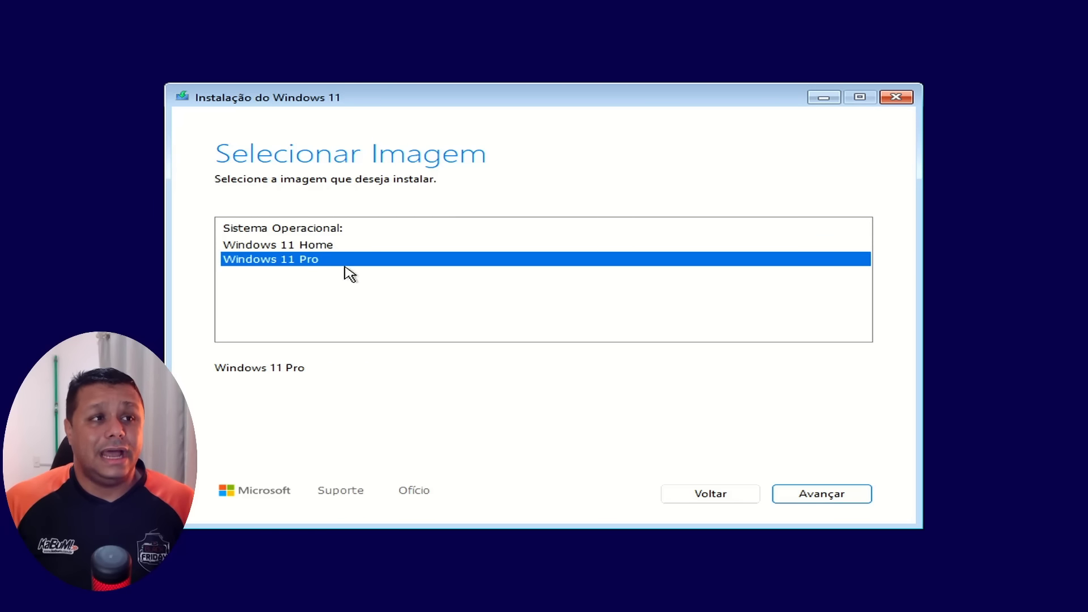
{"action": "left_click", "coordinate": [299, 245]}
{"action": "left_click", "coordinate": [293, 260]}
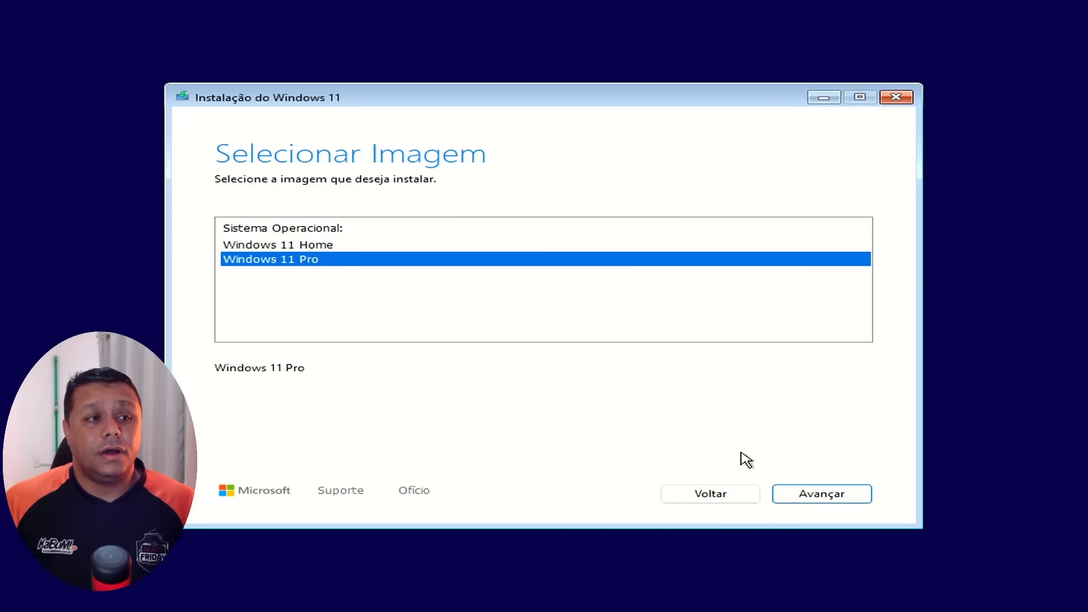
{"action": "left_click", "coordinate": [830, 496]}
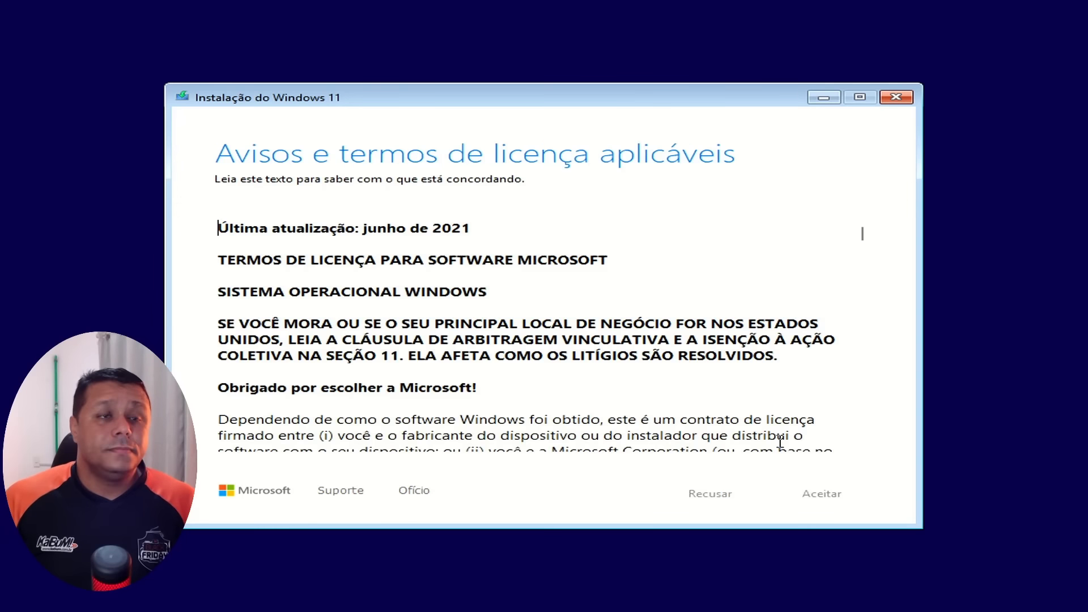
Skim the Microsoft software licence terms and accept them
{"action": "scroll", "coordinate": [809, 371], "scroll_direction": "down", "scroll_amount": 15}
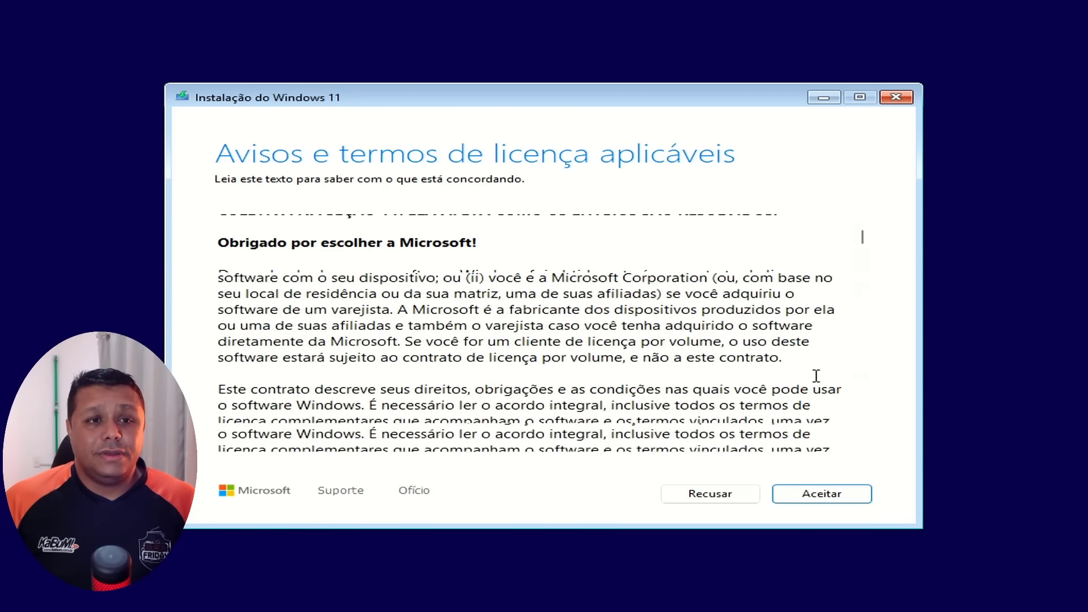
{"action": "scroll", "coordinate": [823, 432], "scroll_direction": "down", "scroll_amount": 5}
{"action": "left_click", "coordinate": [822, 494]}
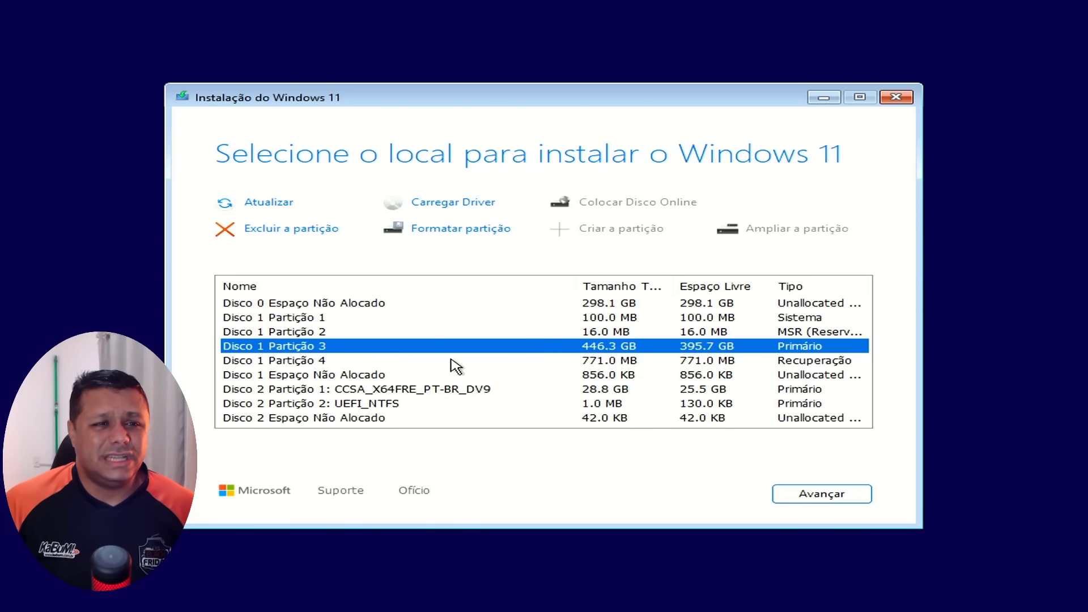
Examine the two partitions and the unallocated space of disk 2 to identify the USB installation drive
{"action": "left_click", "coordinate": [388, 391]}
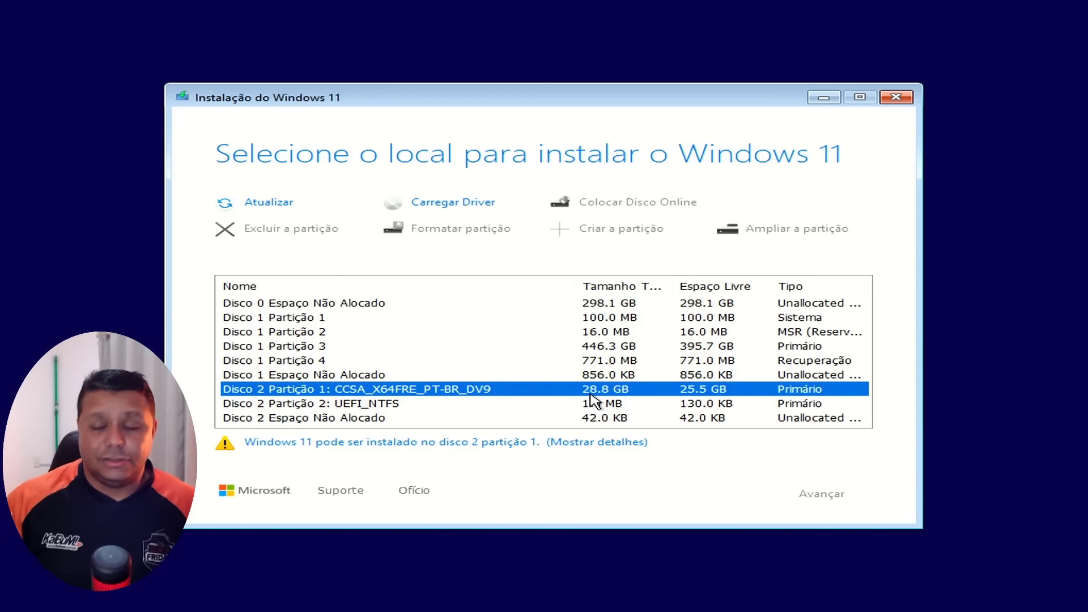
{"action": "left_click", "coordinate": [390, 402]}
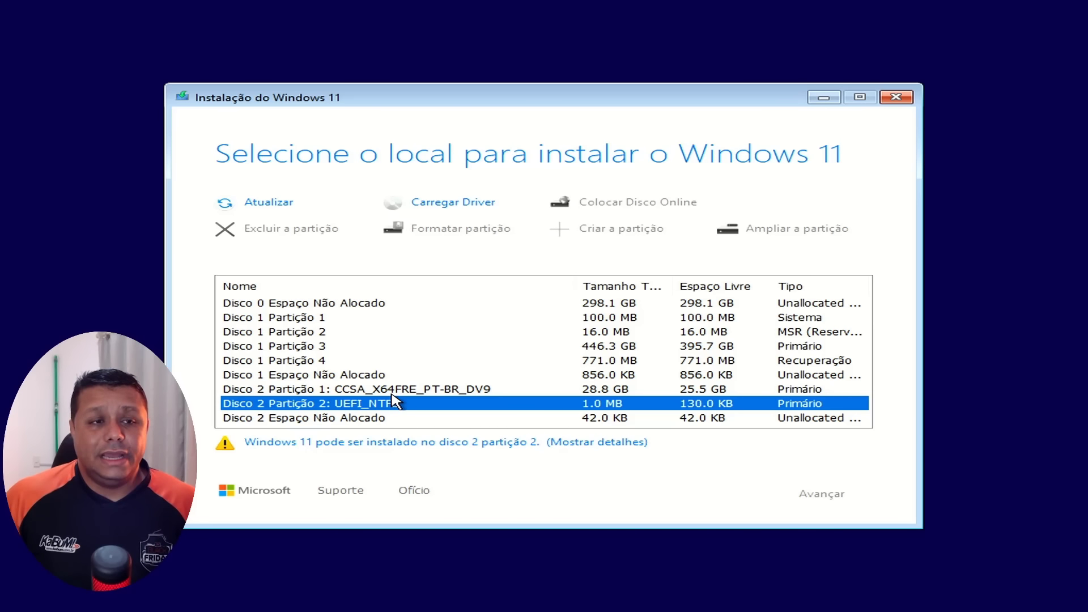
{"action": "left_click", "coordinate": [366, 390]}
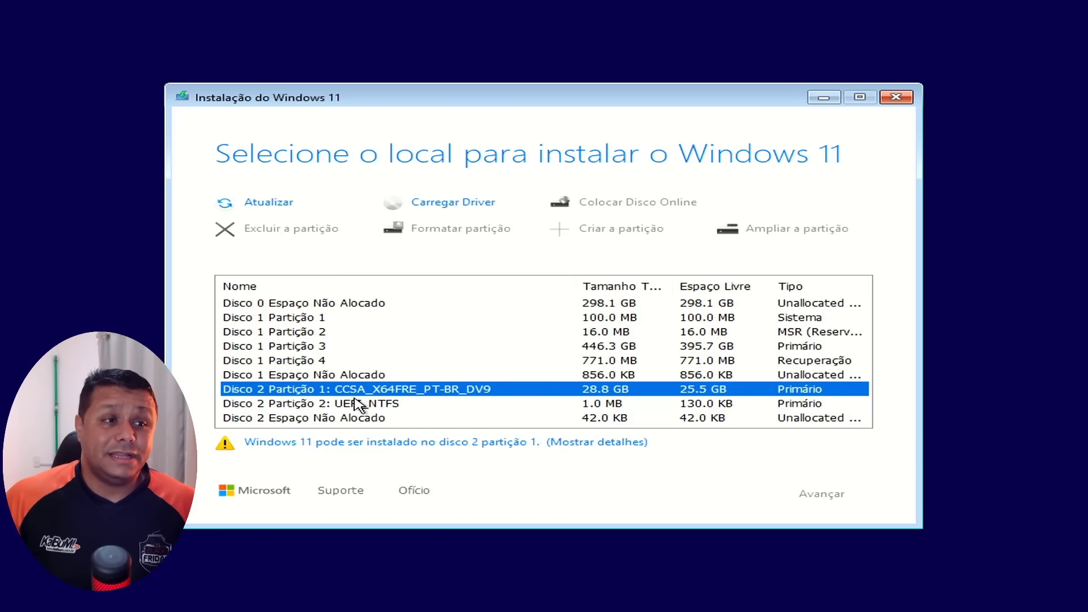
{"action": "left_click", "coordinate": [363, 399]}
{"action": "left_click", "coordinate": [362, 390]}
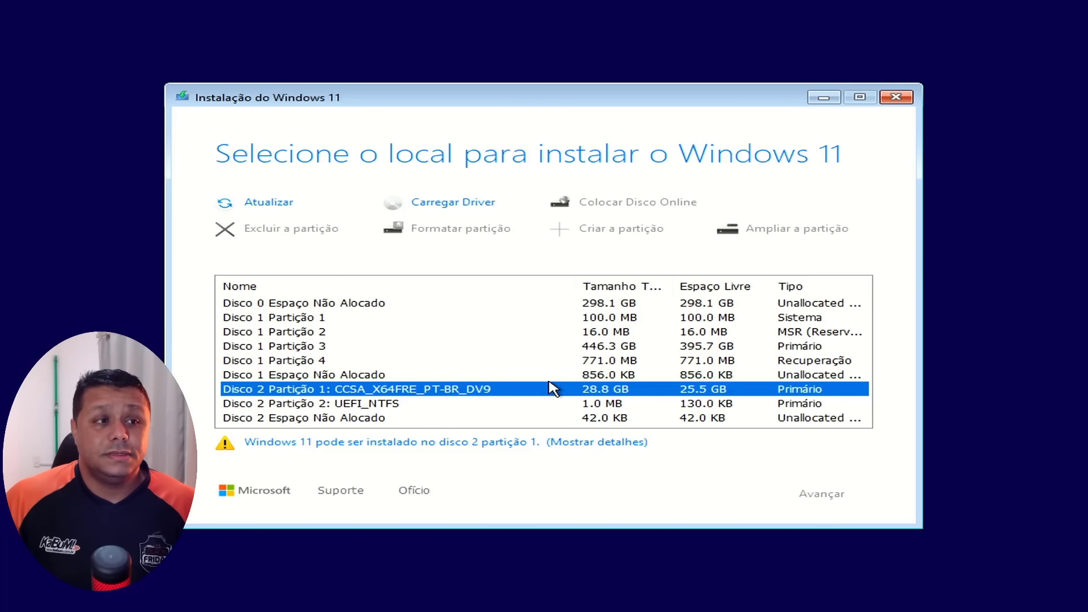
{"action": "left_click", "coordinate": [369, 405]}
{"action": "left_click", "coordinate": [602, 419]}
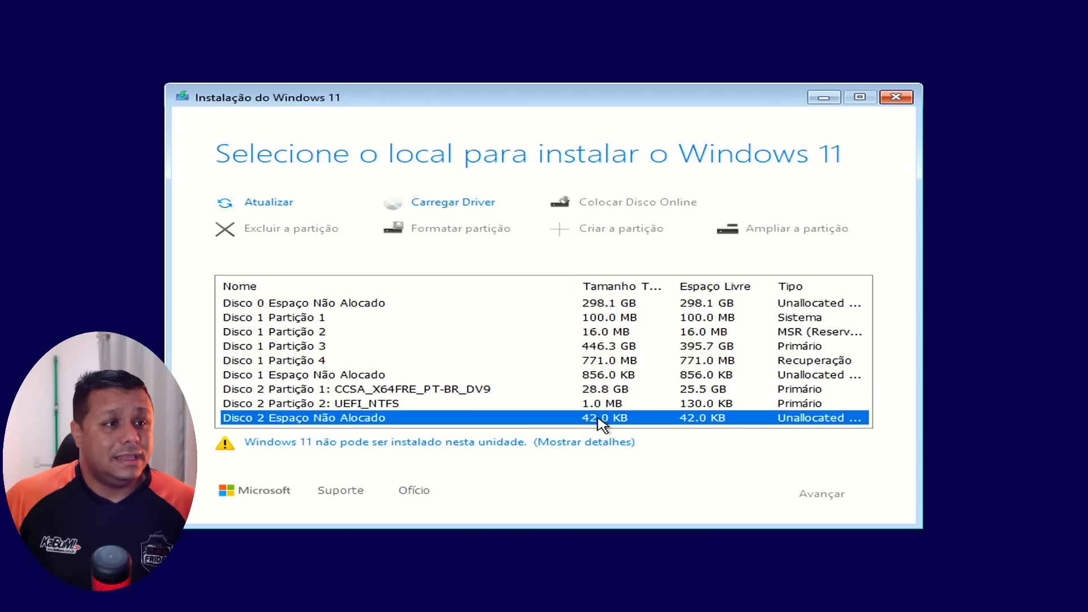
Examine the size and type of each partition on disk 1 and the disk's unallocated space
{"action": "left_click", "coordinate": [343, 375]}
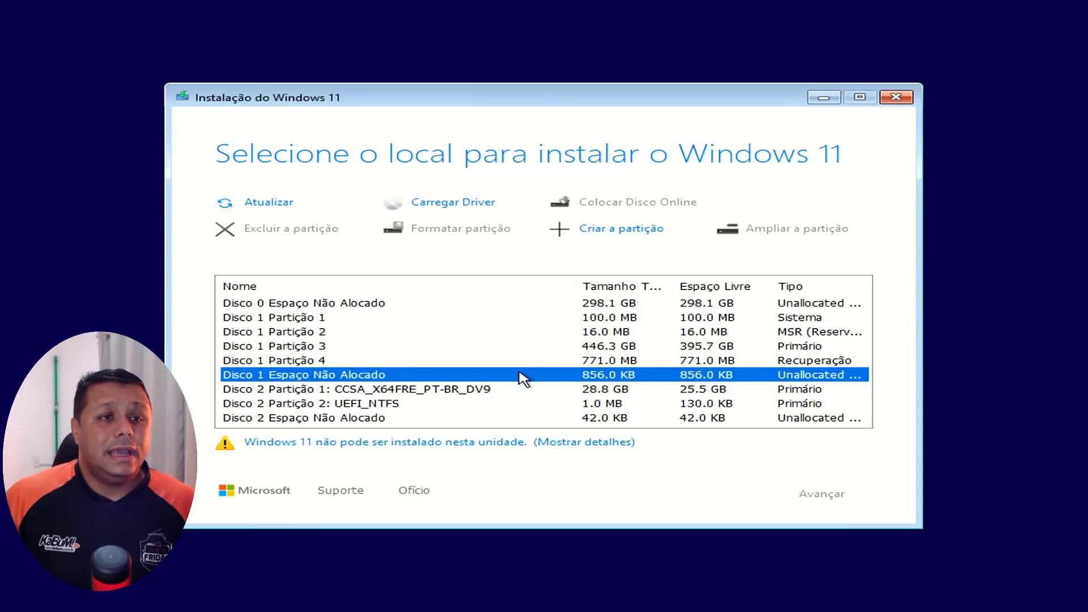
{"action": "left_click", "coordinate": [312, 319]}
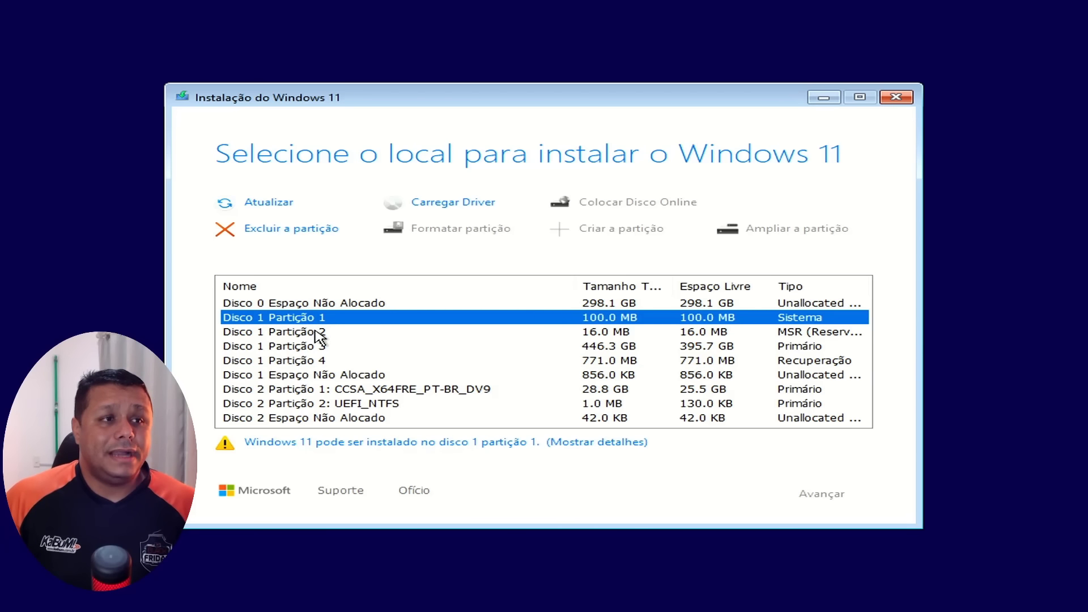
{"action": "left_click", "coordinate": [316, 334]}
{"action": "left_click", "coordinate": [319, 347]}
{"action": "left_click", "coordinate": [321, 362]}
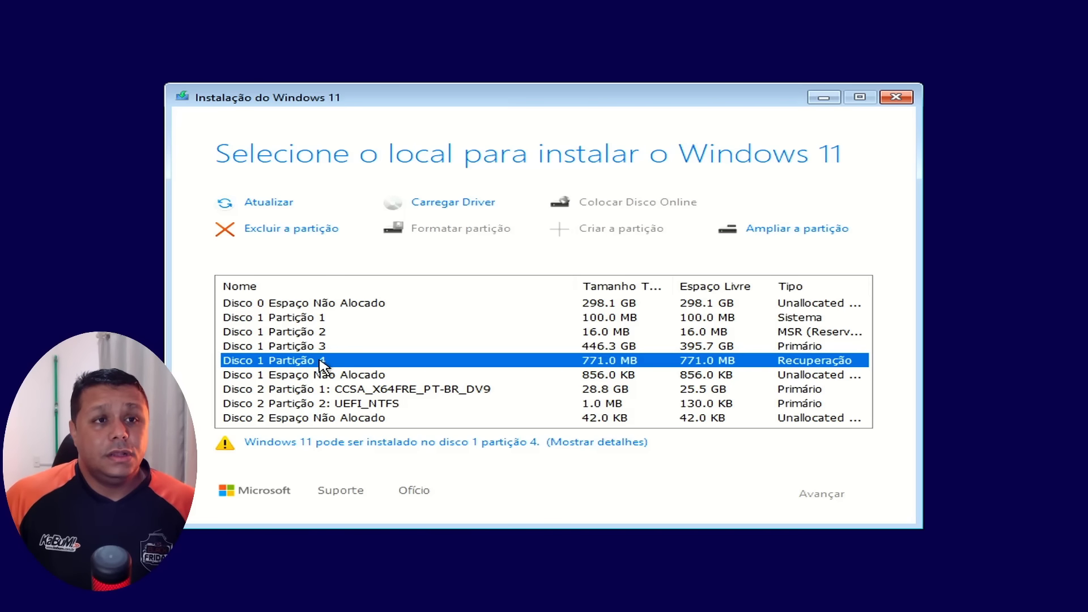
{"action": "left_click", "coordinate": [629, 319]}
{"action": "left_click", "coordinate": [620, 334]}
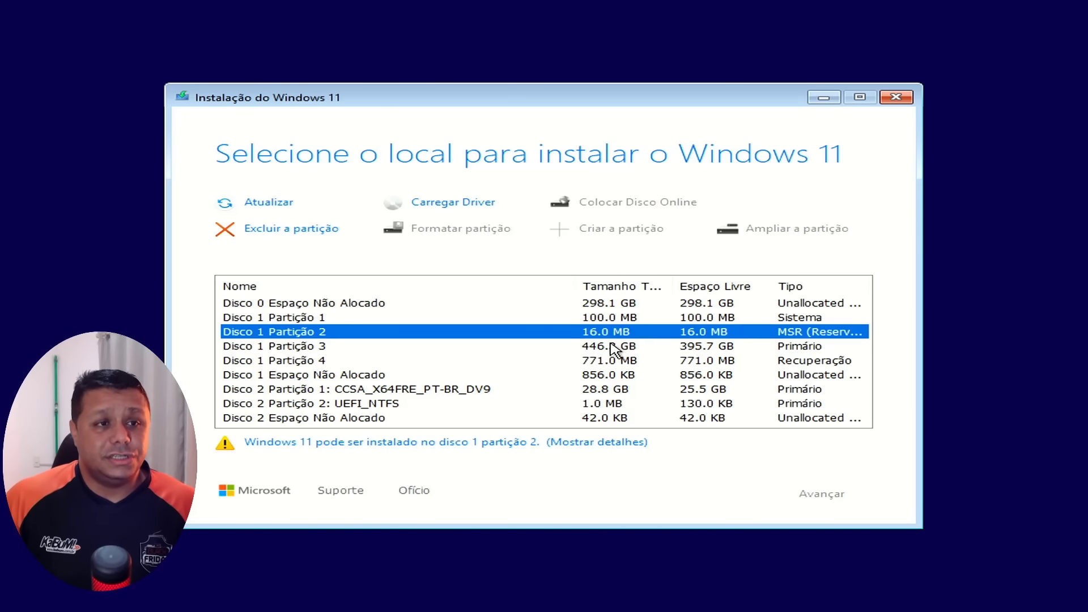
{"action": "left_click", "coordinate": [611, 345]}
{"action": "left_click", "coordinate": [606, 359]}
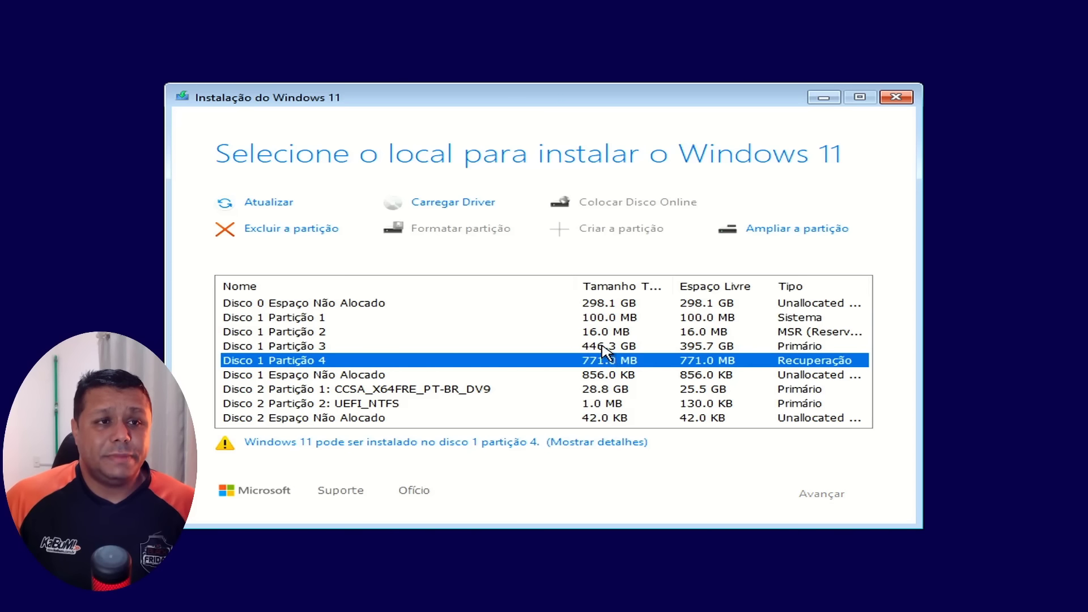
{"action": "left_click", "coordinate": [605, 346]}
{"action": "left_click", "coordinate": [611, 331]}
{"action": "left_click", "coordinate": [613, 318]}
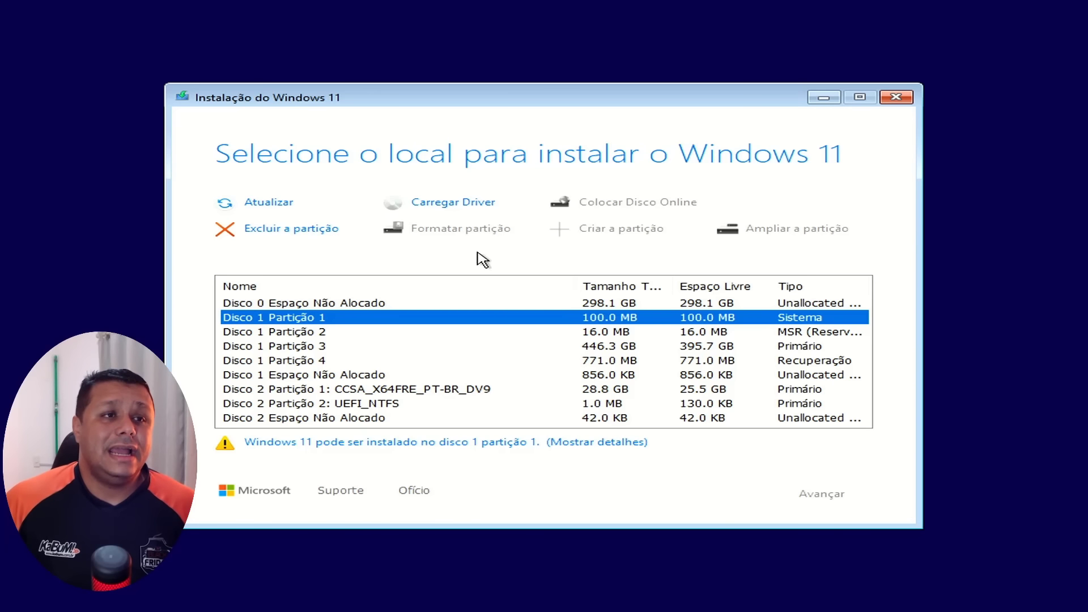
{"action": "left_click", "coordinate": [545, 346]}
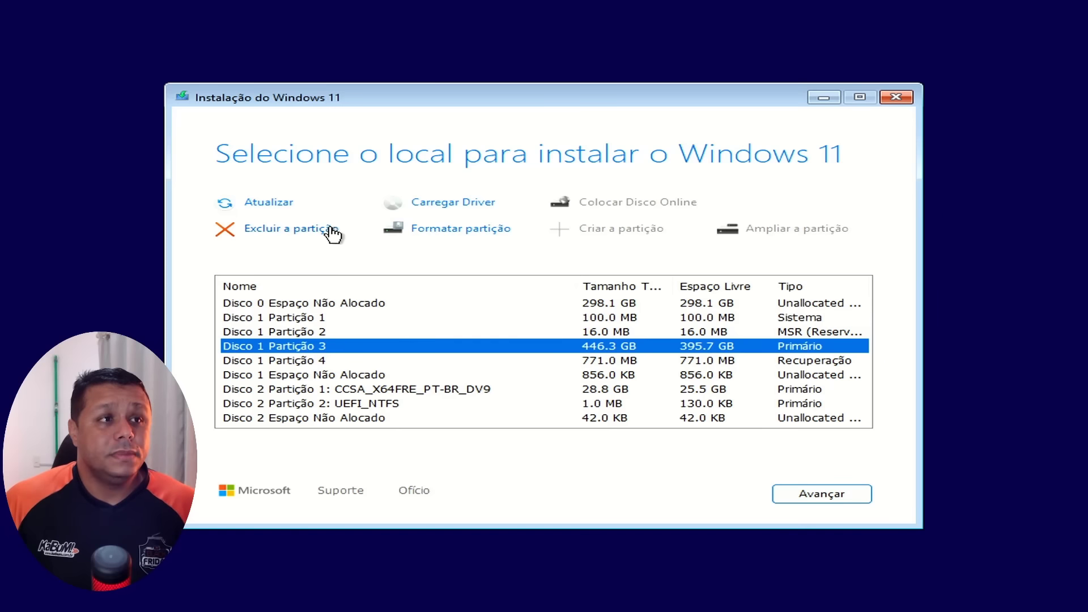
Compare the unallocated space of disk 0 with partitions 1 to 4 of disk 1 as installation locations
{"action": "left_click", "coordinate": [621, 305]}
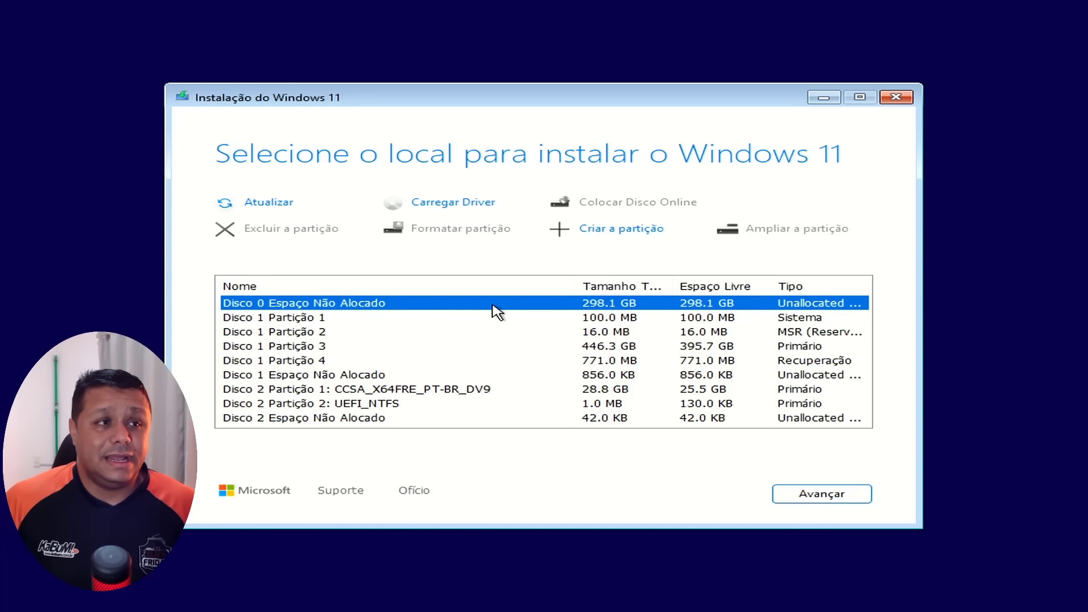
{"action": "left_click", "coordinate": [588, 319]}
{"action": "left_click", "coordinate": [587, 332]}
{"action": "left_click", "coordinate": [584, 346]}
{"action": "left_click", "coordinate": [572, 360]}
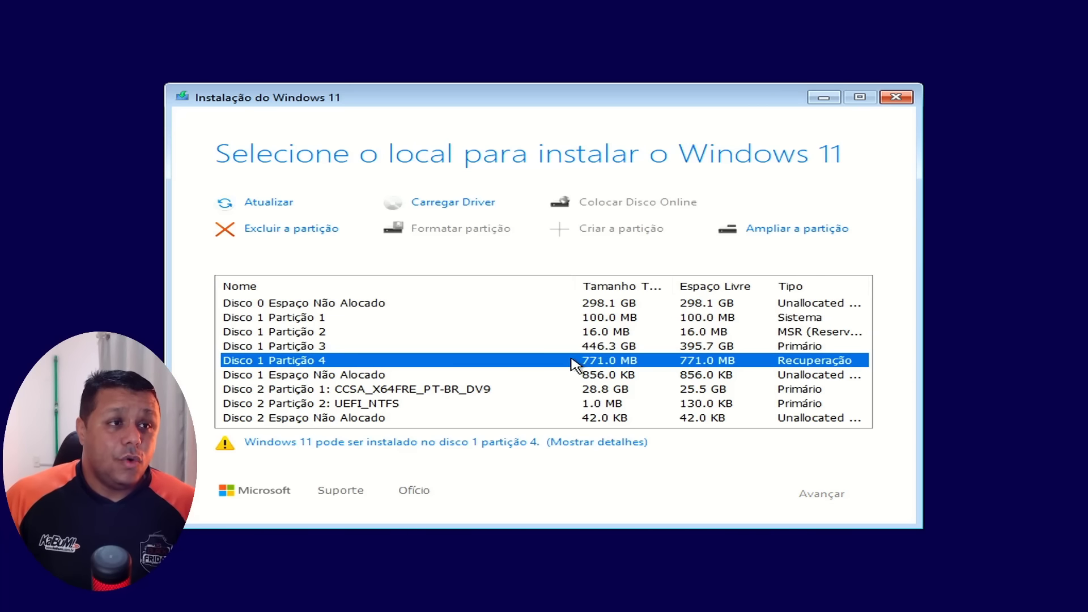
{"action": "left_click", "coordinate": [605, 318]}
{"action": "left_click", "coordinate": [606, 332]}
{"action": "left_click", "coordinate": [603, 347]}
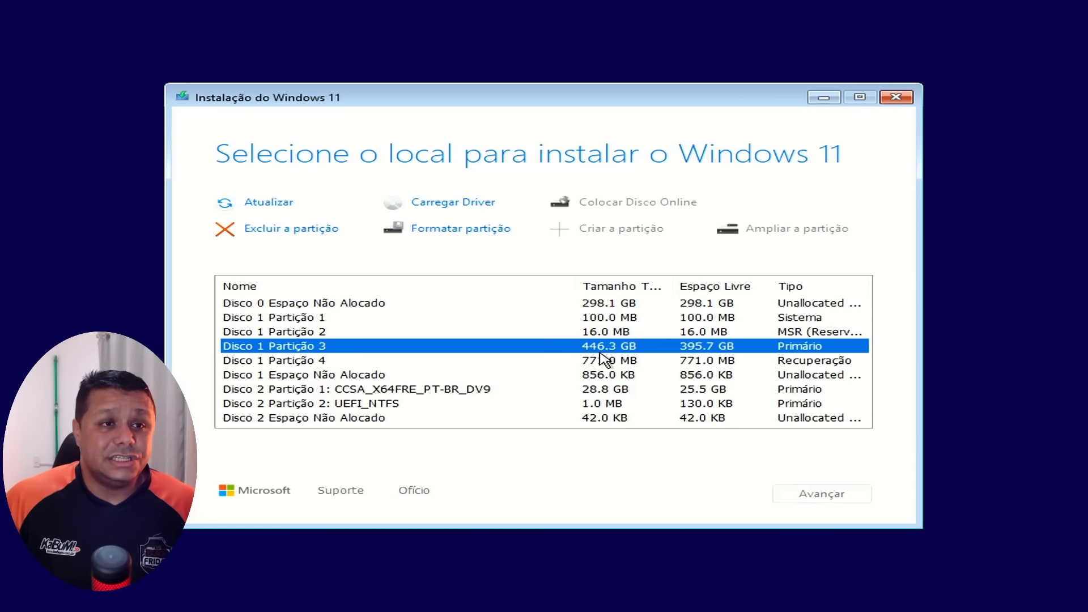
{"action": "left_click", "coordinate": [604, 362]}
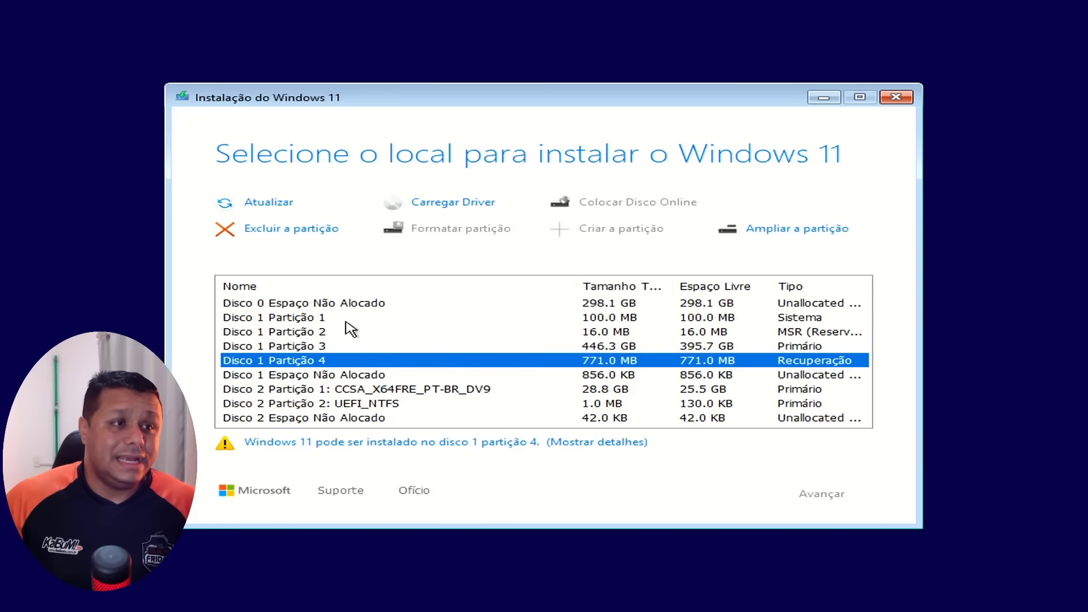
{"action": "left_click", "coordinate": [318, 317]}
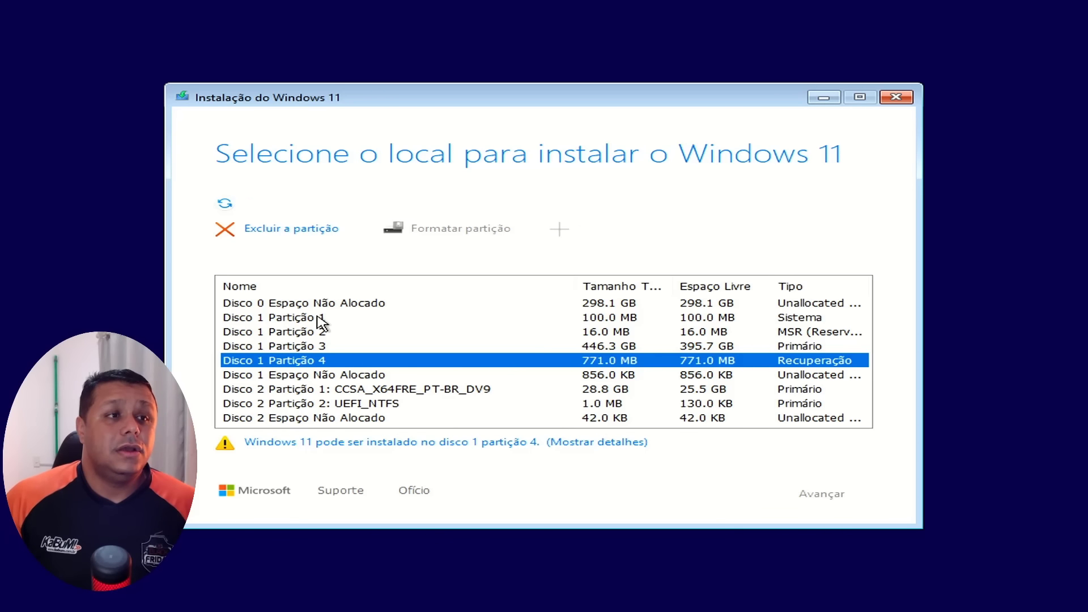
{"action": "left_click", "coordinate": [302, 333]}
{"action": "left_click", "coordinate": [292, 347]}
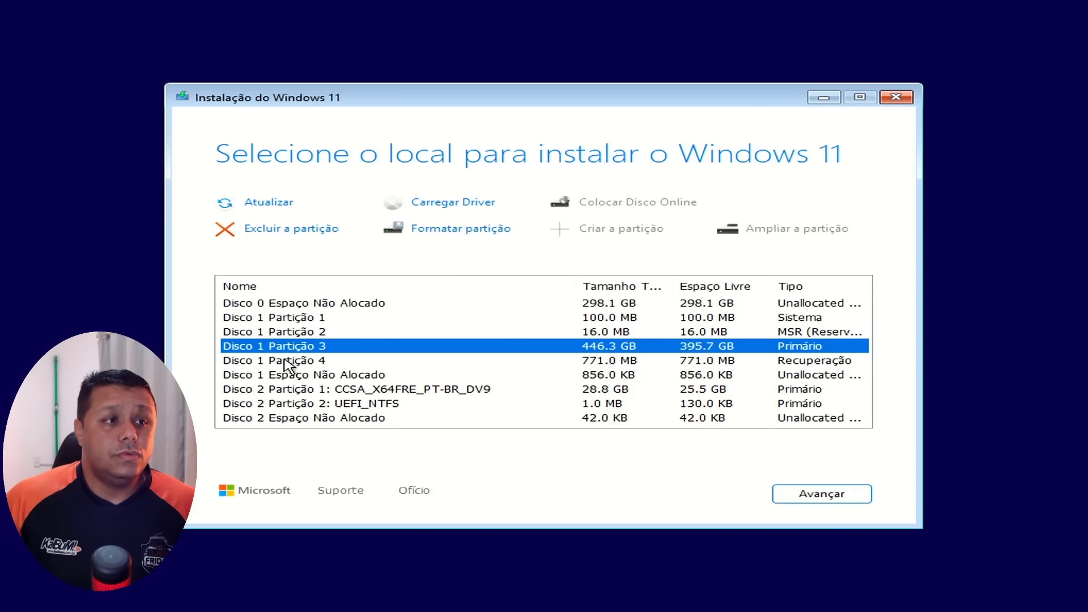
{"action": "left_click", "coordinate": [288, 361]}
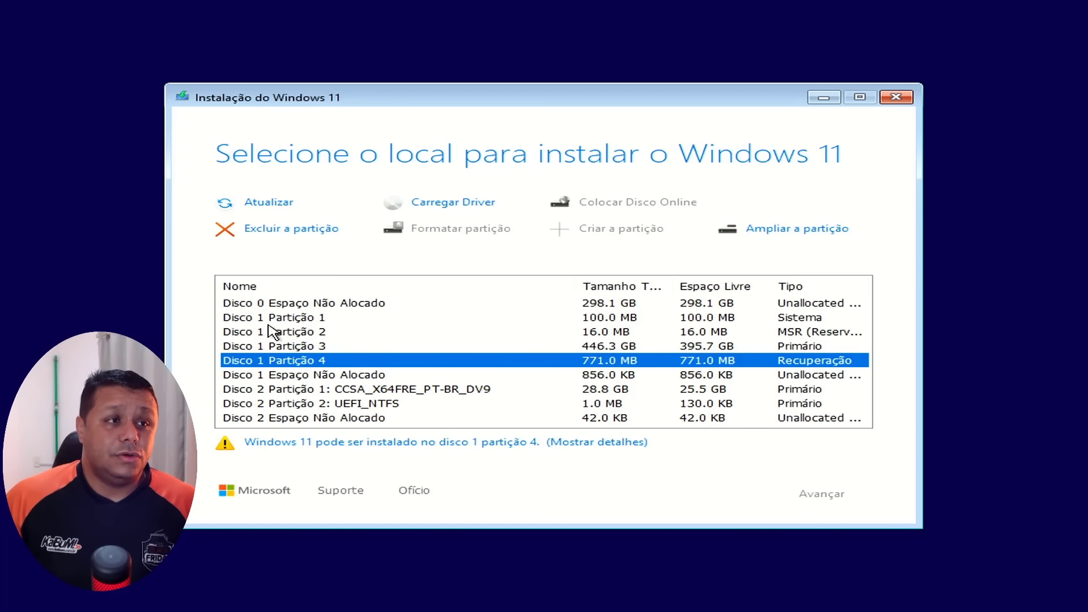
Review the partitions and unallocated space of disks 1 and 2 as installation locations
{"action": "left_click", "coordinate": [250, 318]}
{"action": "left_click", "coordinate": [253, 334]}
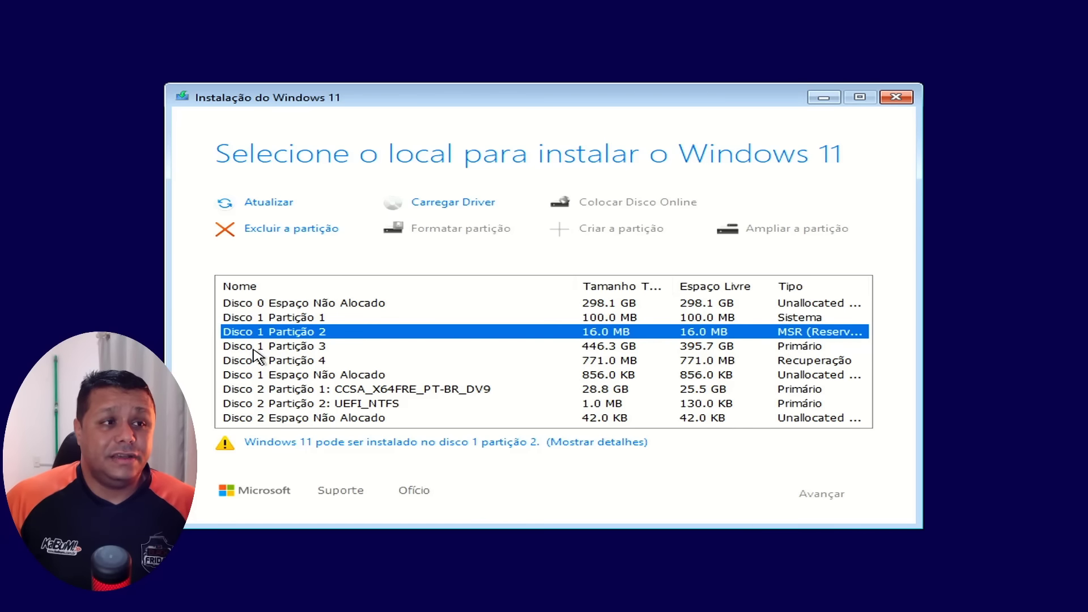
{"action": "left_click", "coordinate": [256, 363]}
{"action": "left_click", "coordinate": [257, 376]}
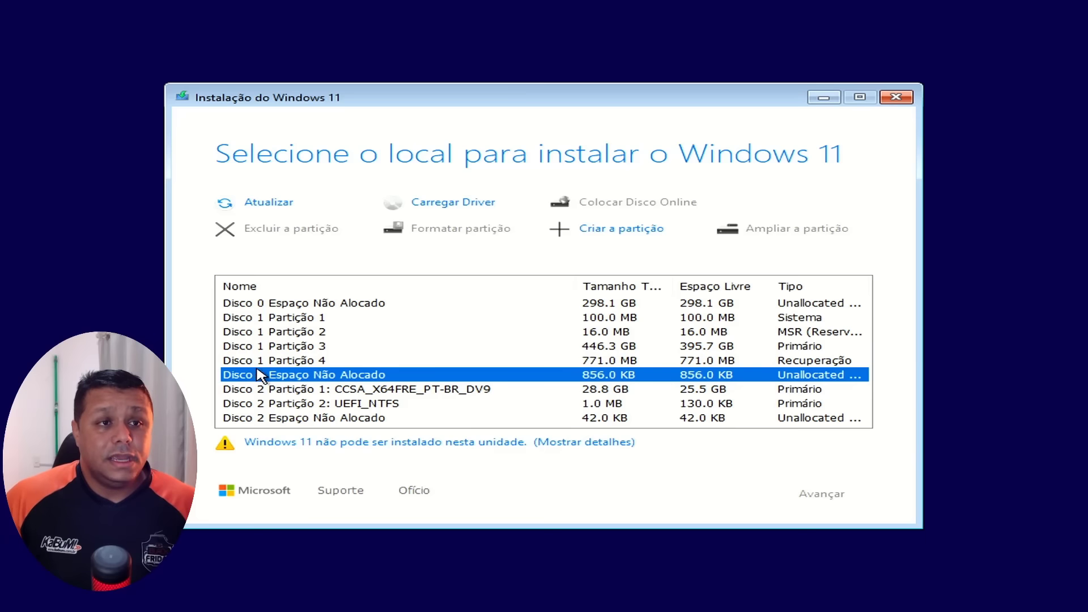
{"action": "left_click", "coordinate": [292, 390]}
{"action": "left_click", "coordinate": [289, 404]}
{"action": "left_click", "coordinate": [289, 419]}
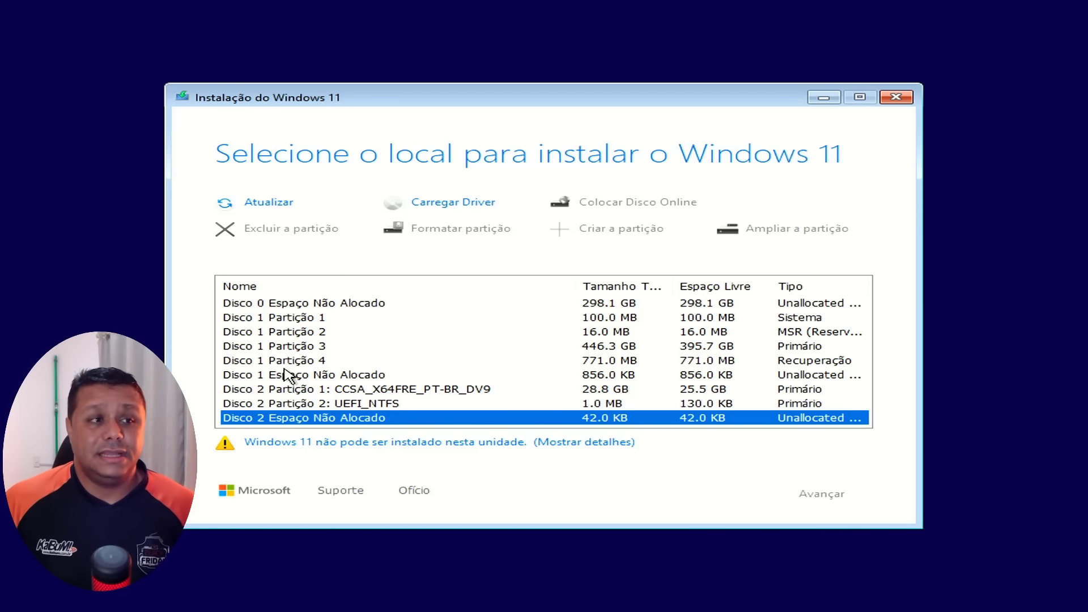
Delete the 100 MB system partition of disk 1, and try to delete its 16 MB MSR and 446.3 GB primary partitions
{"action": "left_click", "coordinate": [326, 319]}
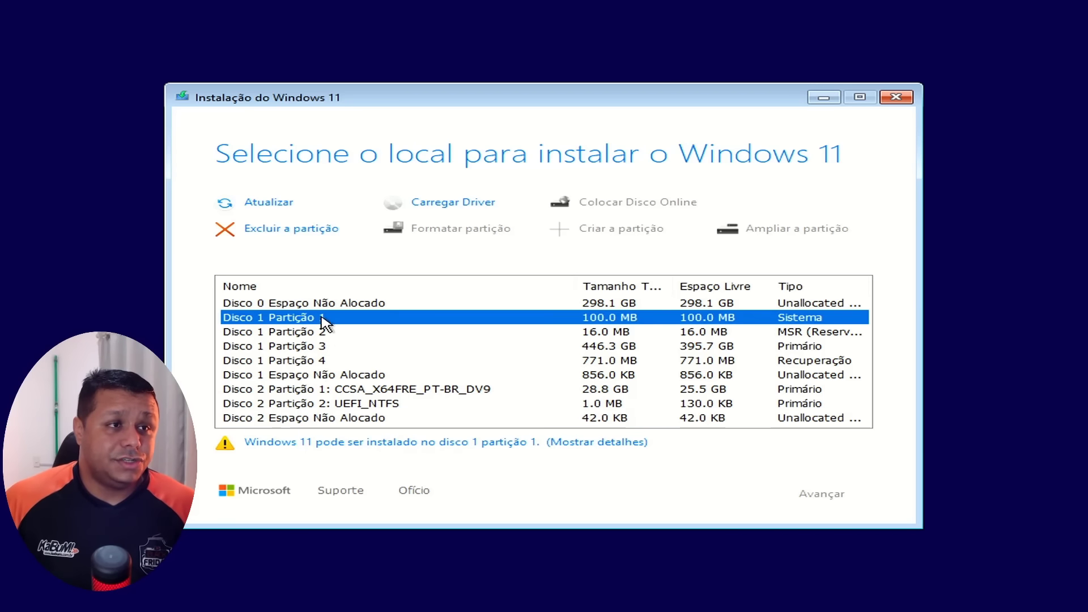
{"action": "left_click", "coordinate": [297, 234]}
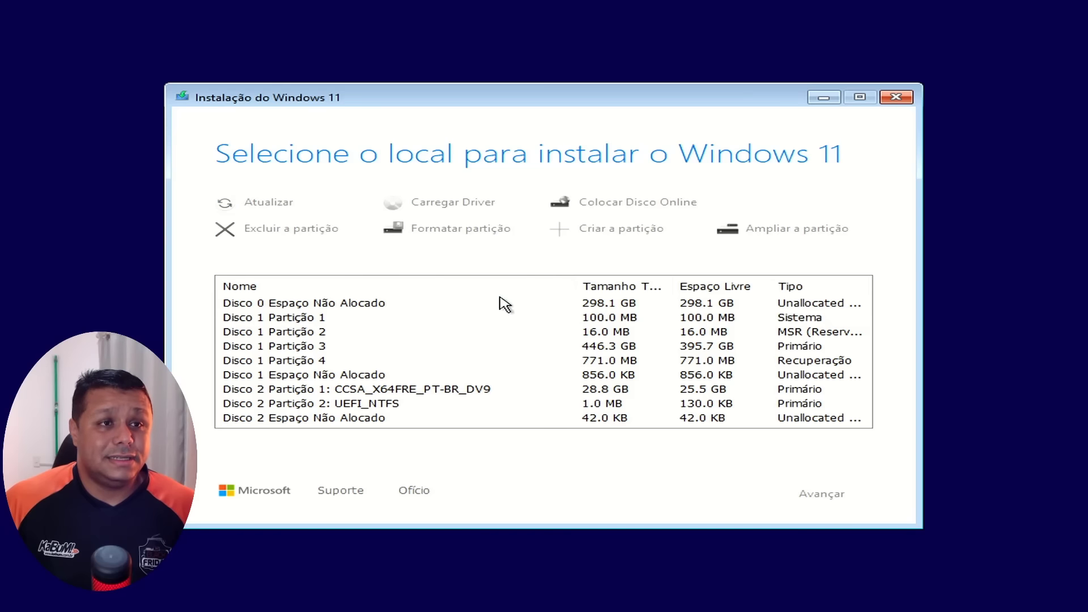
{"action": "left_click", "coordinate": [317, 333]}
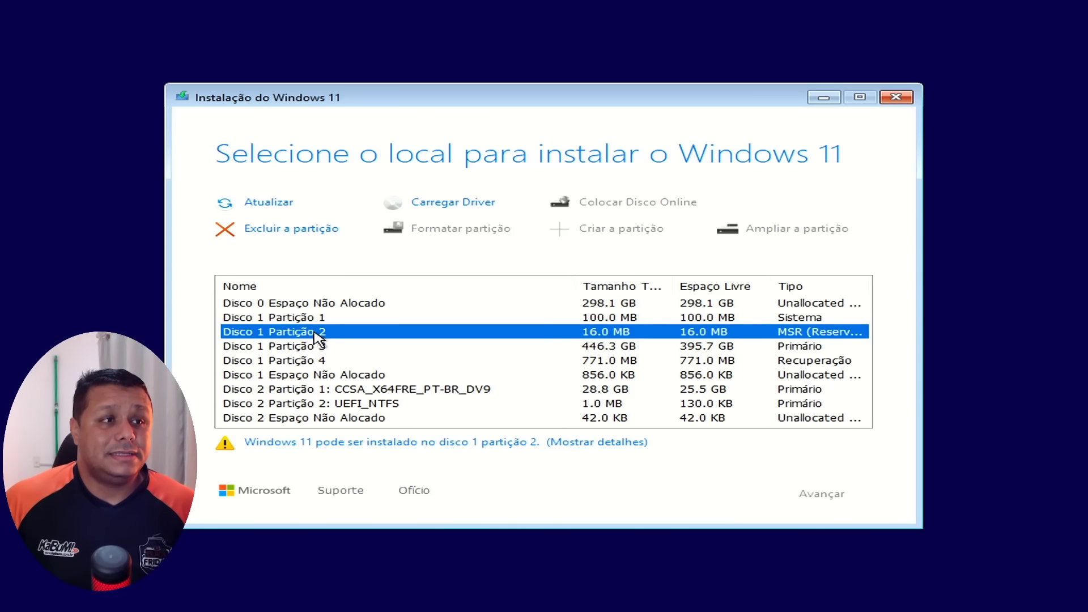
{"action": "left_click", "coordinate": [293, 231]}
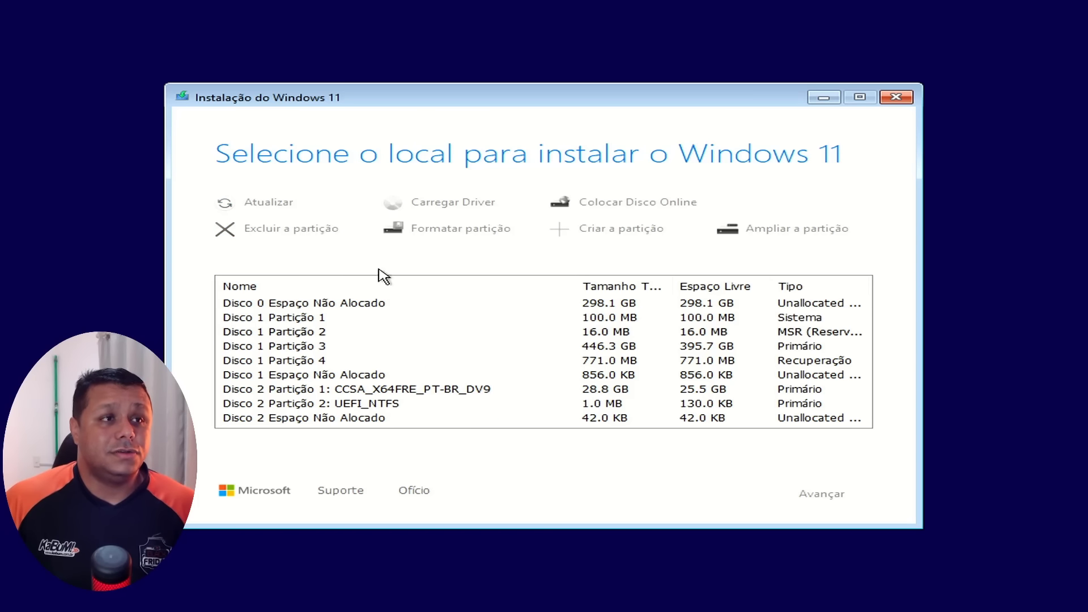
{"action": "left_click", "coordinate": [287, 346]}
{"action": "left_click", "coordinate": [318, 236]}
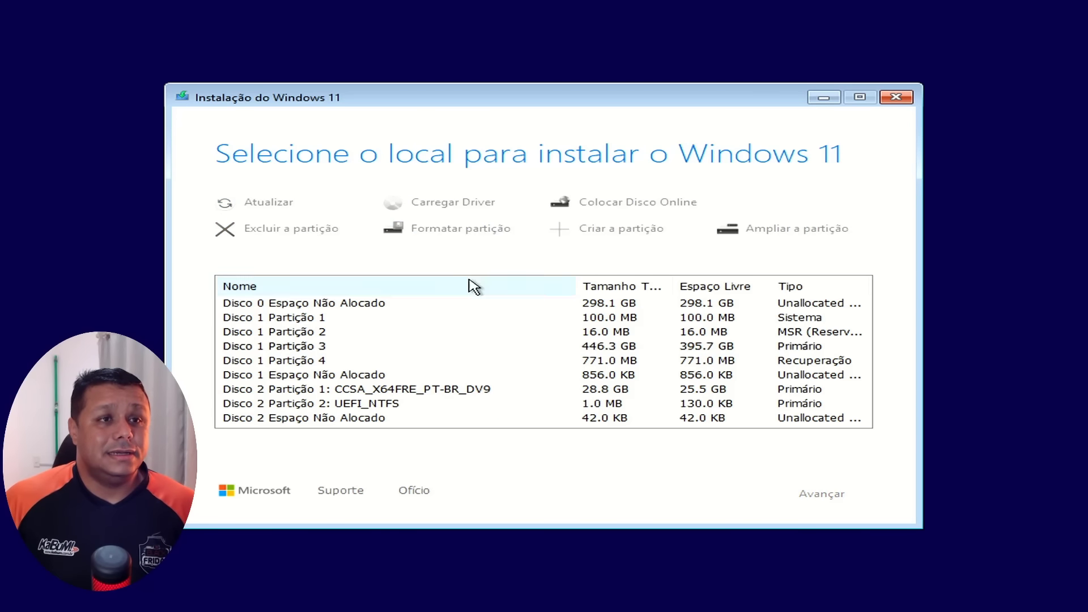
{"action": "left_click", "coordinate": [313, 351]}
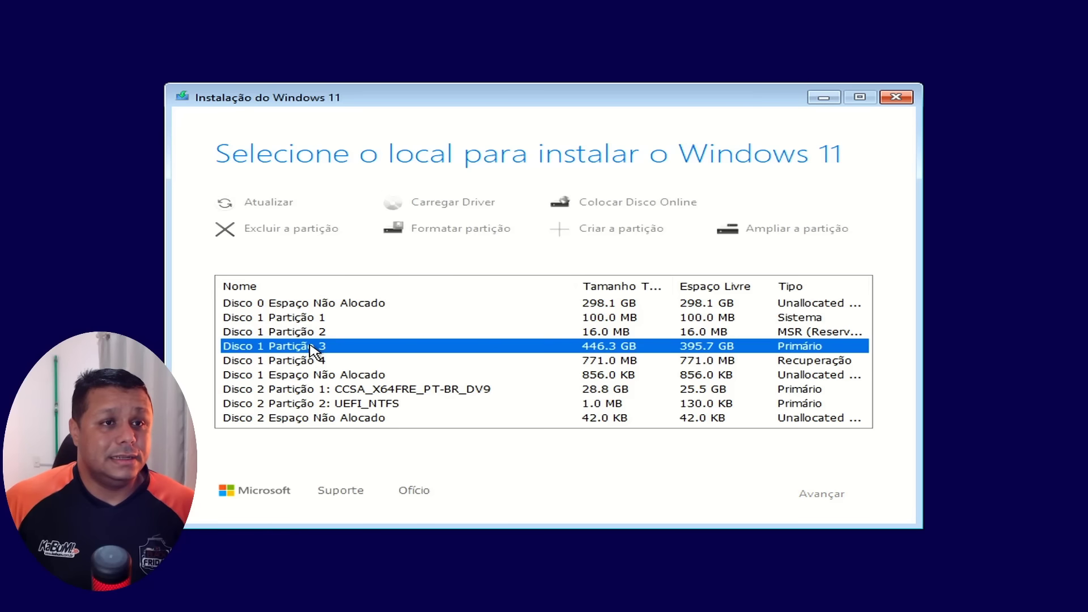
Delete the 771 MB recovery partition of disk 1, and try to delete the 446.3 GB primary partition
{"action": "left_click", "coordinate": [318, 362]}
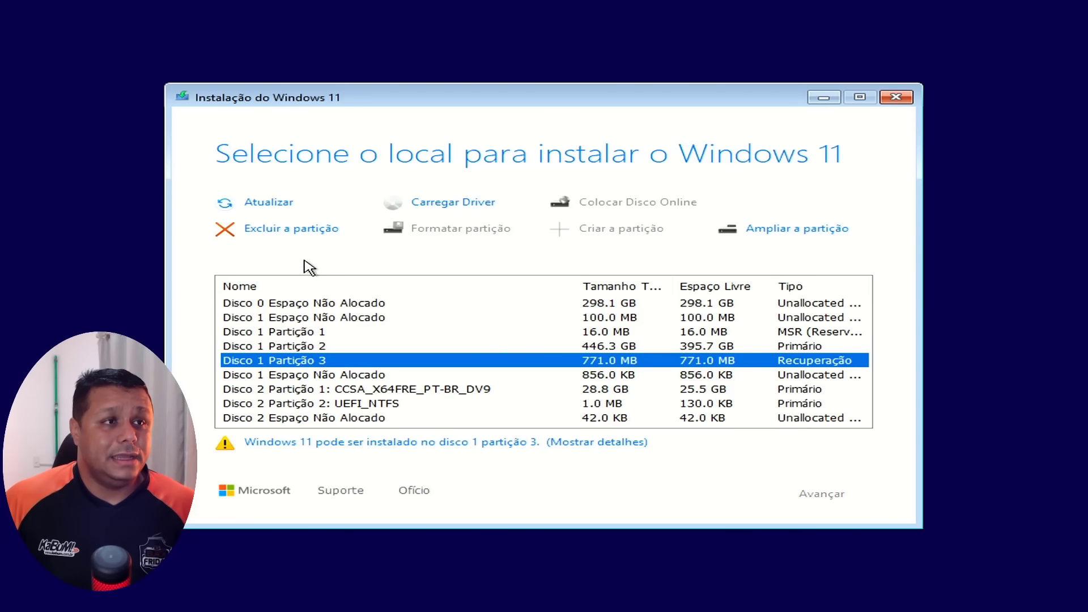
{"action": "left_click", "coordinate": [301, 229]}
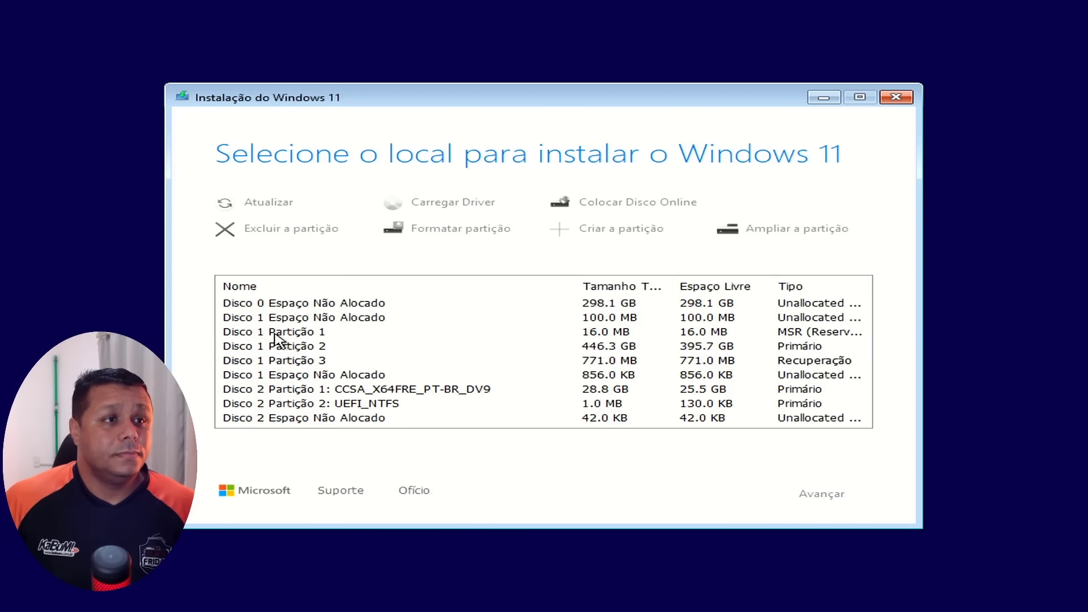
{"action": "left_click", "coordinate": [294, 360]}
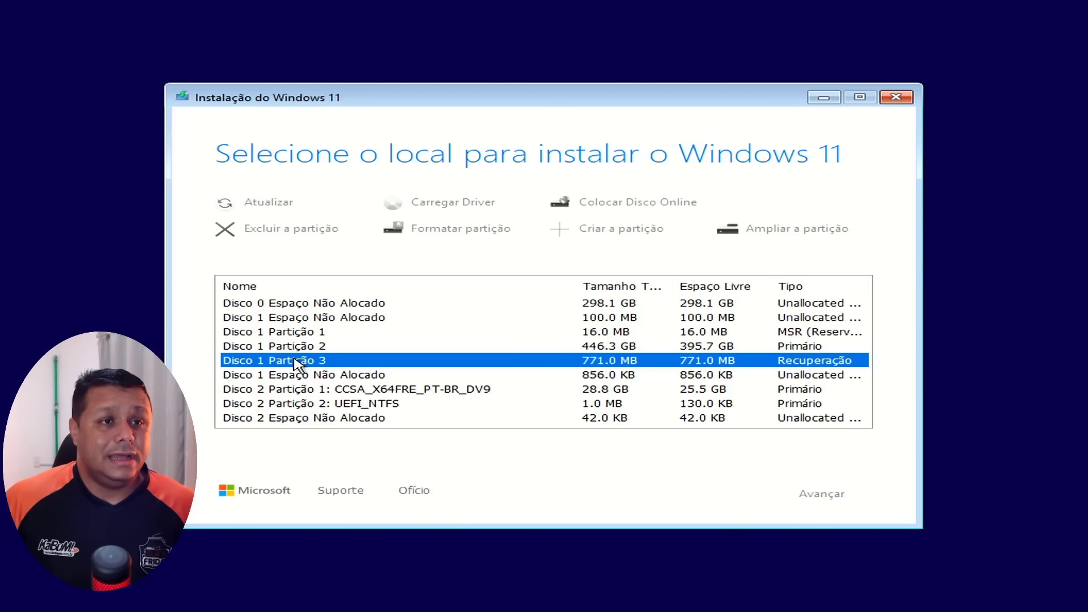
{"action": "left_click", "coordinate": [335, 346]}
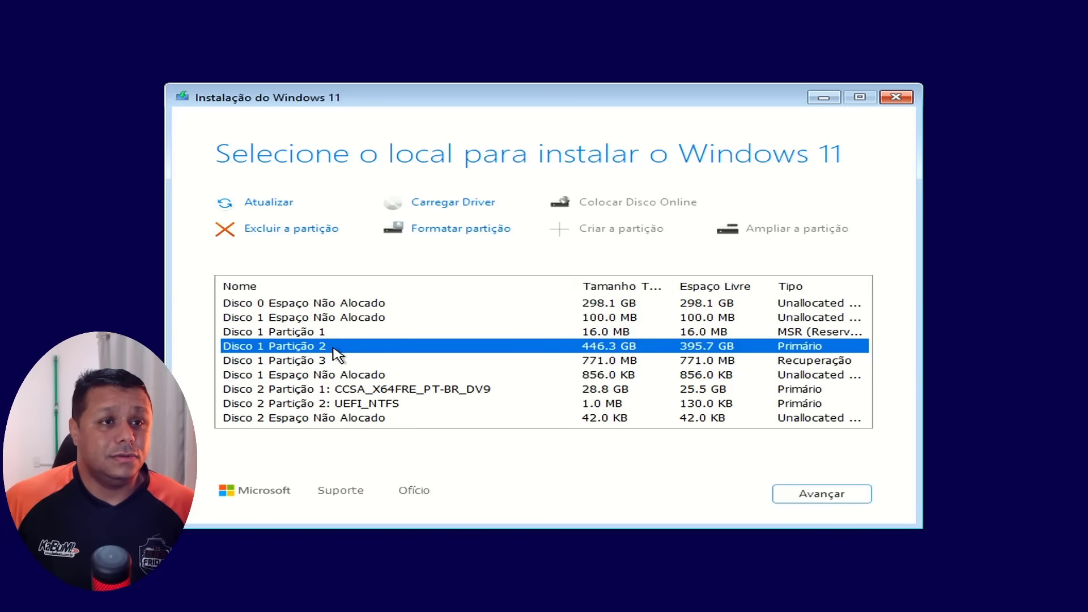
{"action": "left_click", "coordinate": [317, 229]}
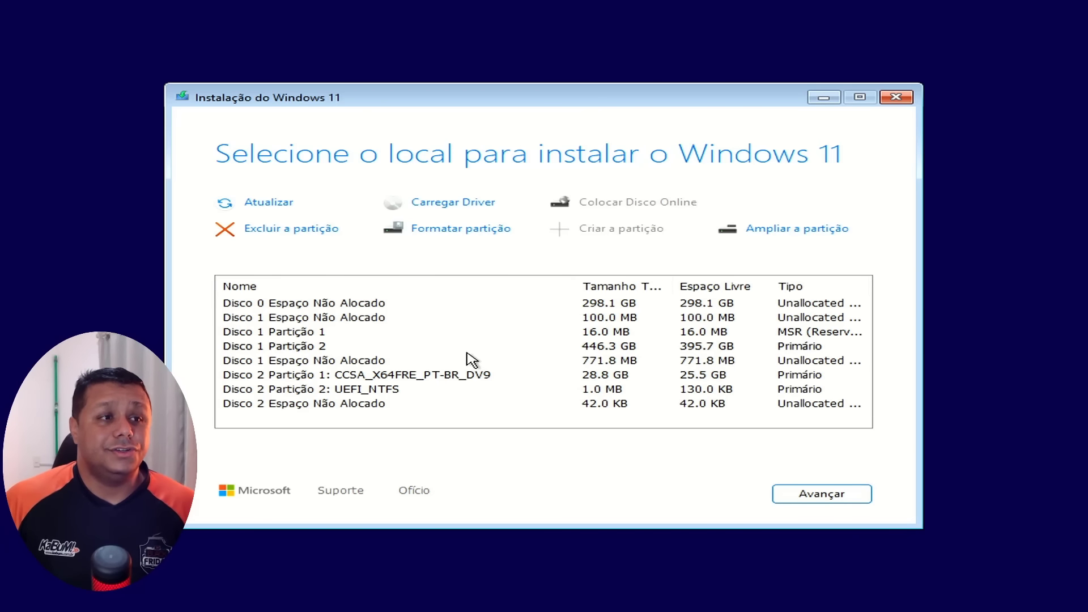
Delete the 16 MB MSR partition of disk 1 and refresh the disk list
{"action": "left_click", "coordinate": [589, 334]}
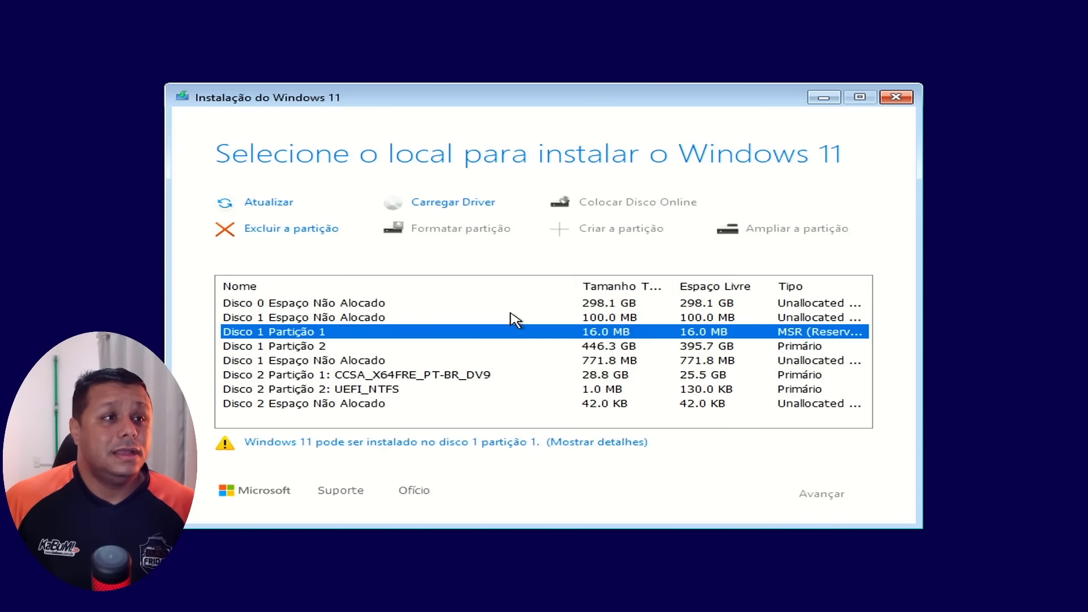
{"action": "left_click", "coordinate": [264, 230]}
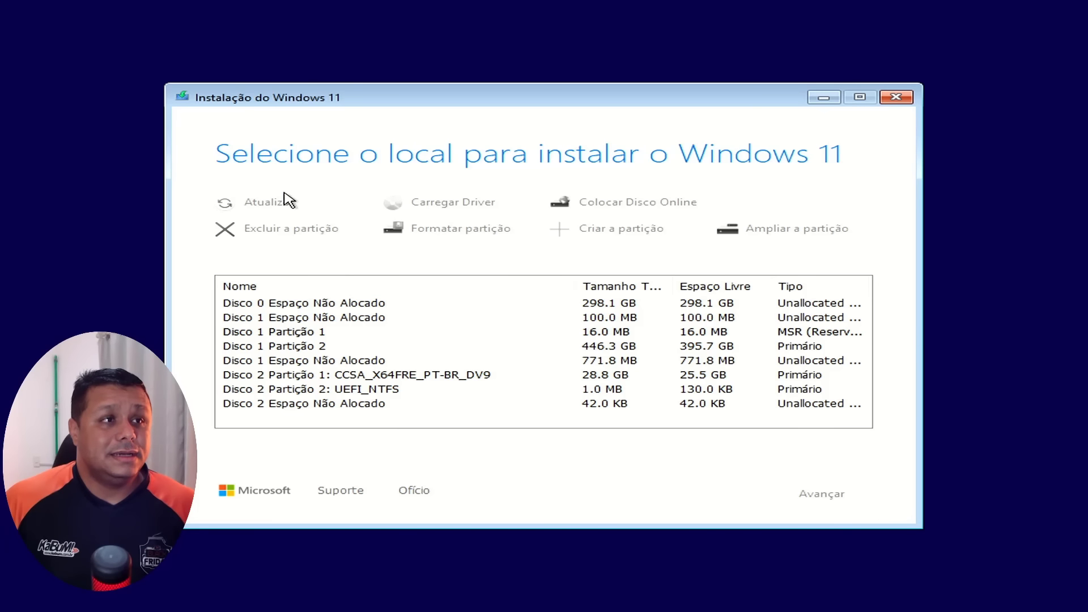
{"action": "left_click", "coordinate": [326, 315]}
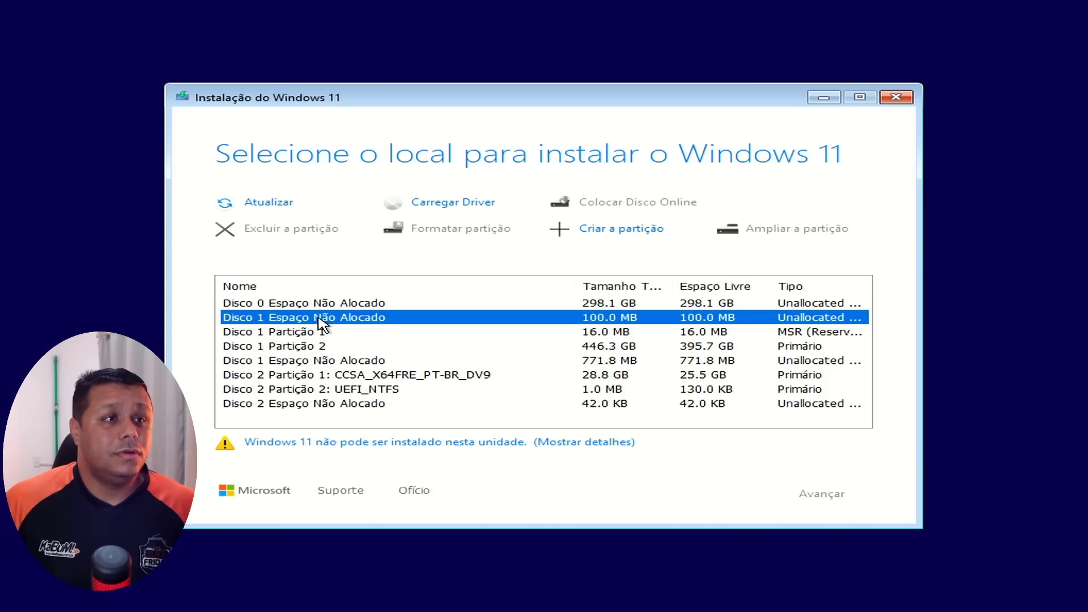
{"action": "left_click", "coordinate": [275, 203]}
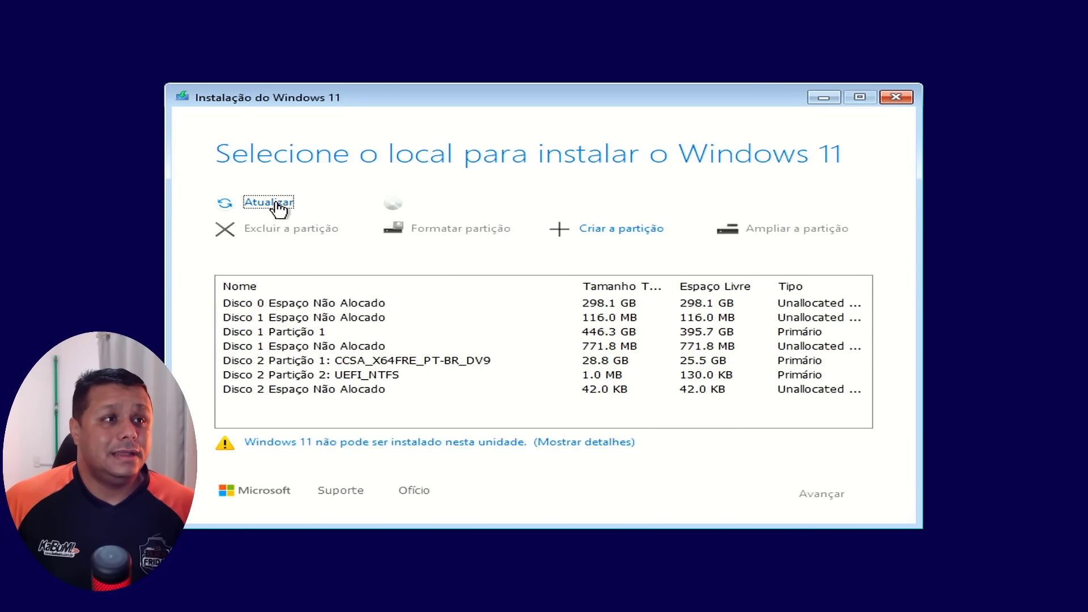
Compare the remaining primary partition of disk 1 with the unallocated spaces before and after it
{"action": "left_click", "coordinate": [313, 332]}
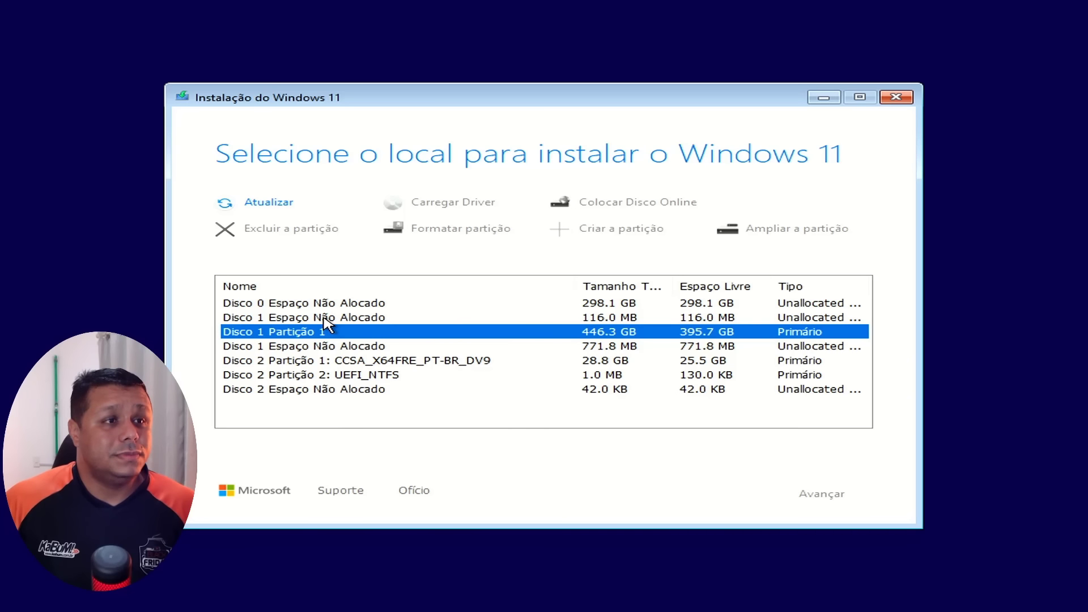
{"action": "left_click", "coordinate": [324, 318]}
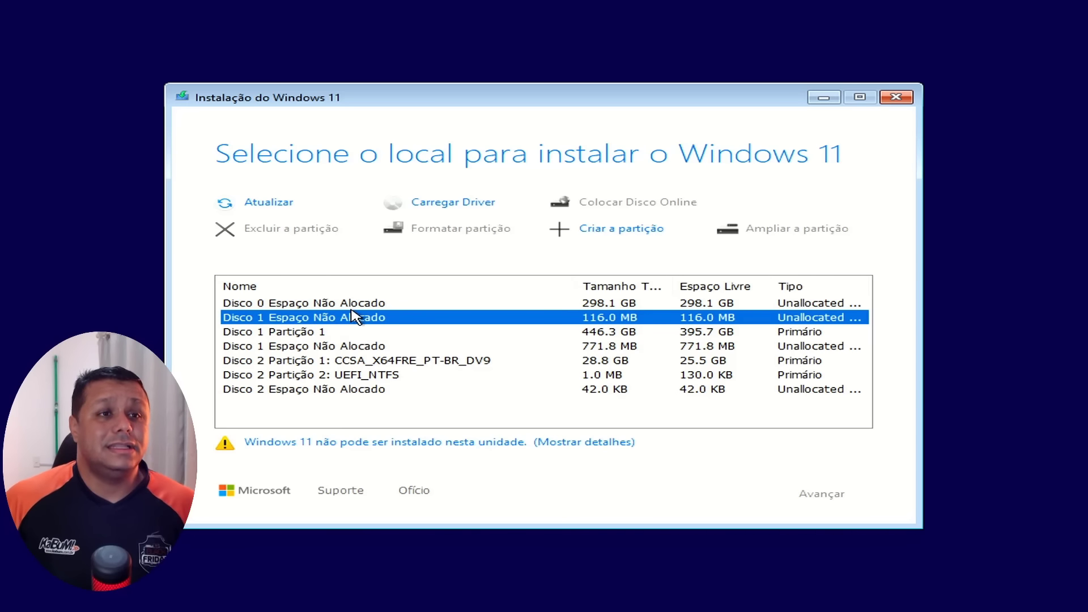
{"action": "left_click", "coordinate": [367, 333]}
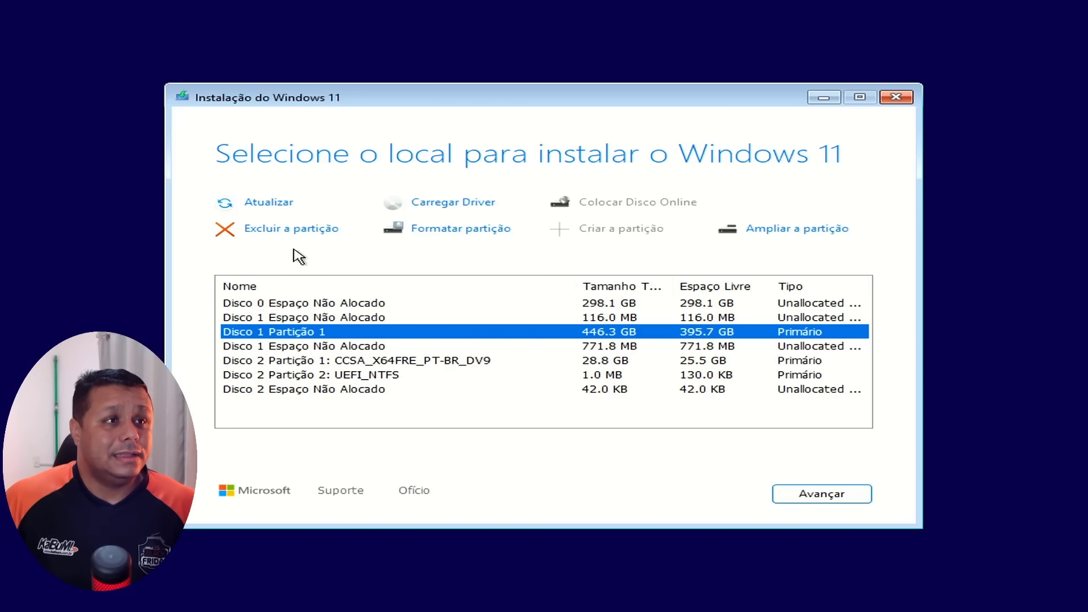
{"action": "left_click", "coordinate": [345, 318]}
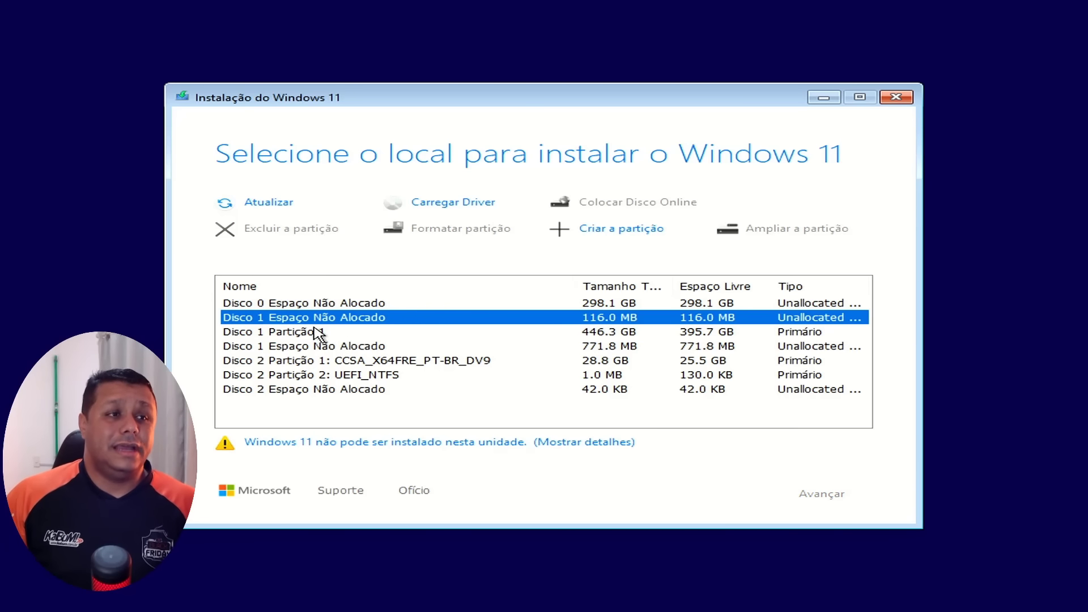
{"action": "left_click", "coordinate": [317, 333]}
{"action": "left_click", "coordinate": [344, 347]}
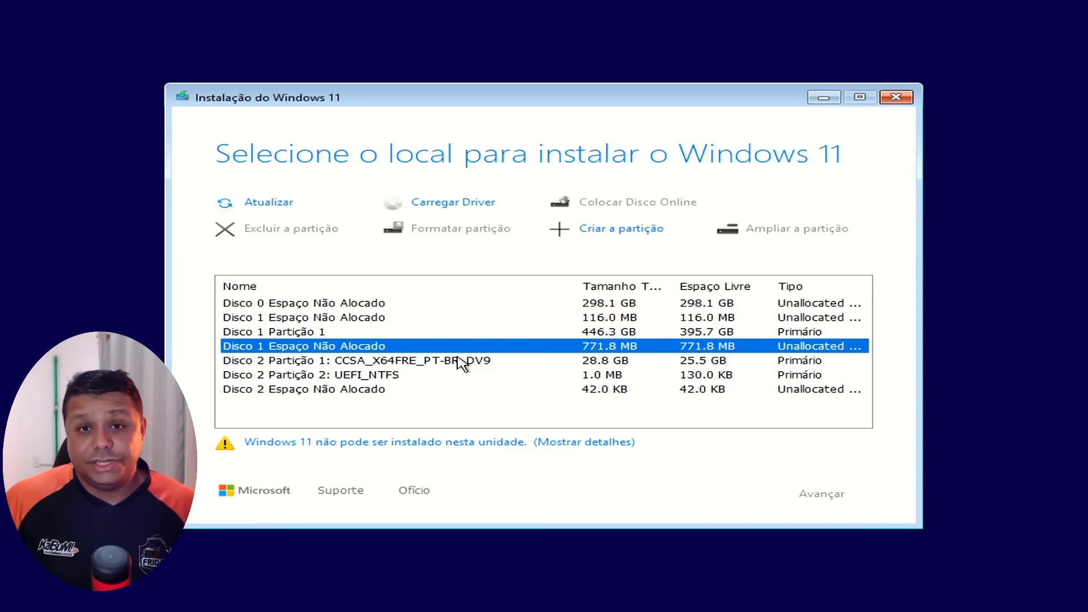
{"action": "left_click", "coordinate": [294, 332]}
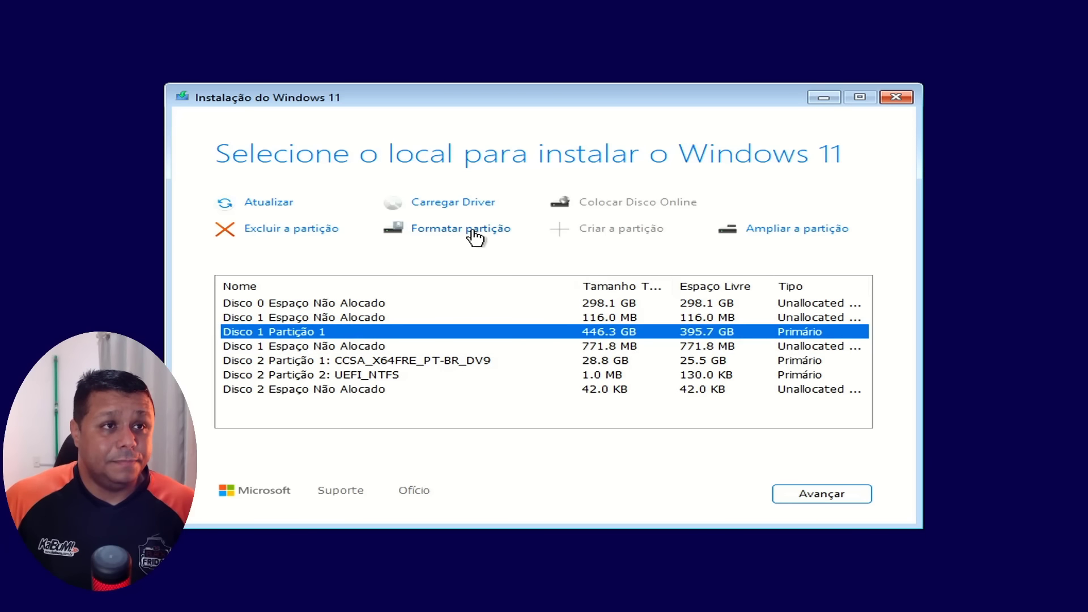
{"action": "left_click", "coordinate": [783, 229]}
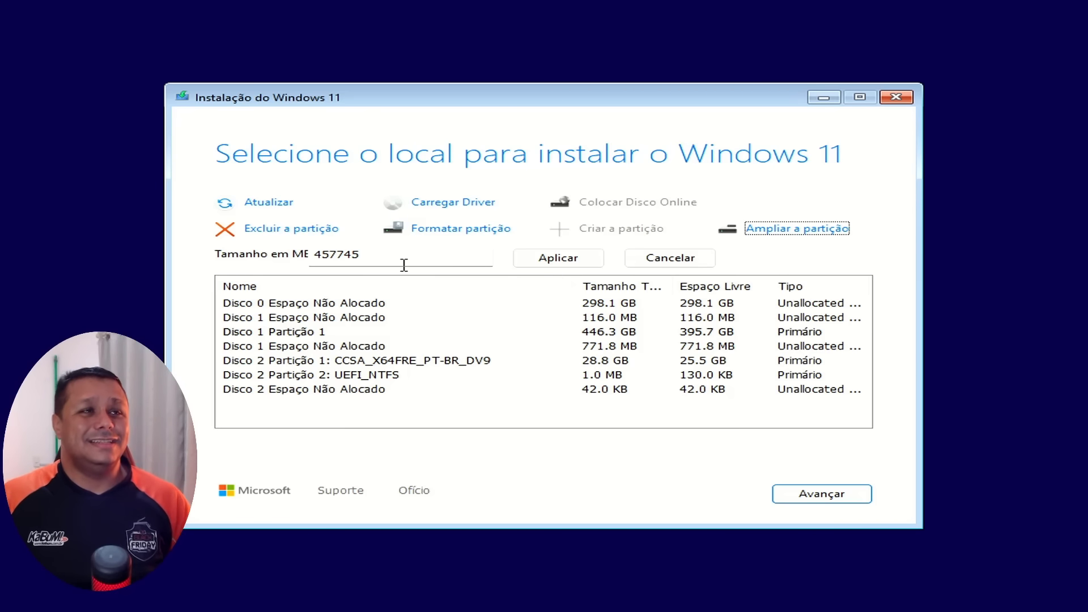
{"action": "left_click_drag", "start_coordinate": [403, 259], "coordinate": [288, 262]}
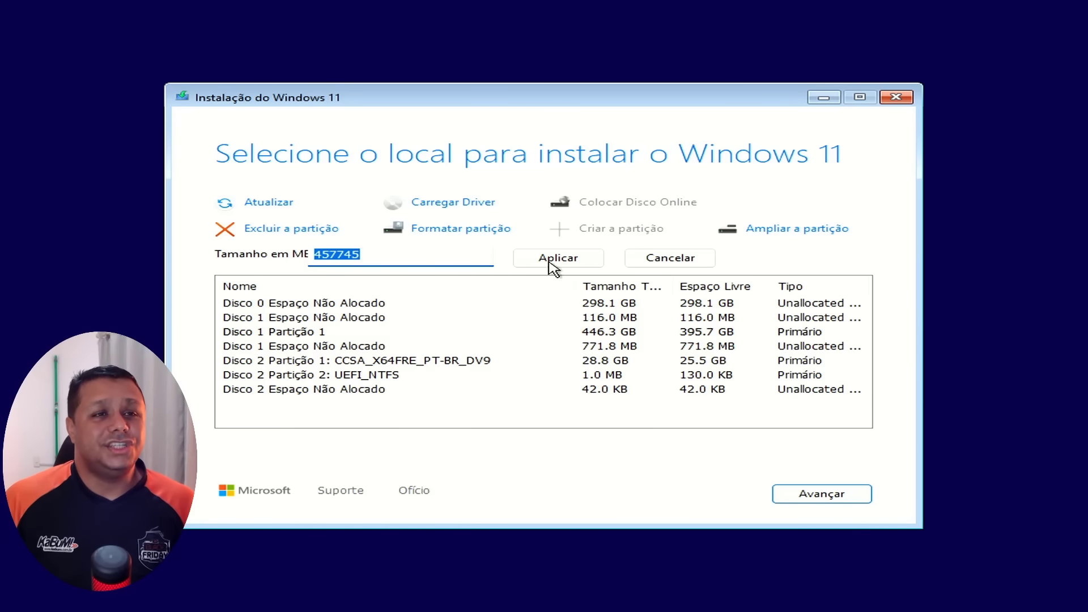
{"action": "left_click", "coordinate": [692, 267]}
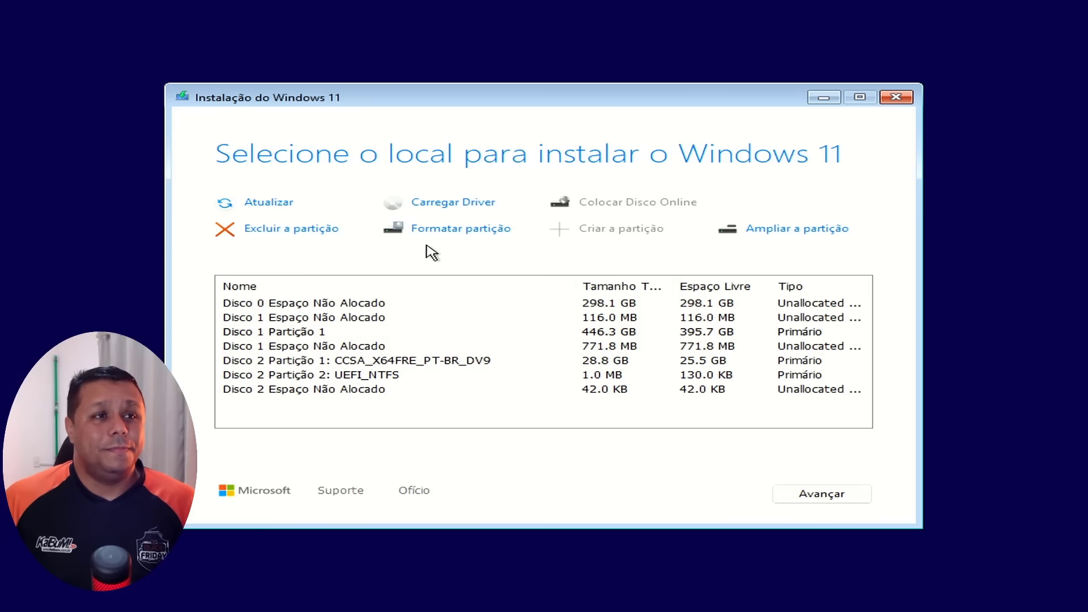
Install Windows 11 Pro on the 446.3 GB primary partition of disk 1, viewing the device specifications link before starting
{"action": "left_click", "coordinate": [361, 336]}
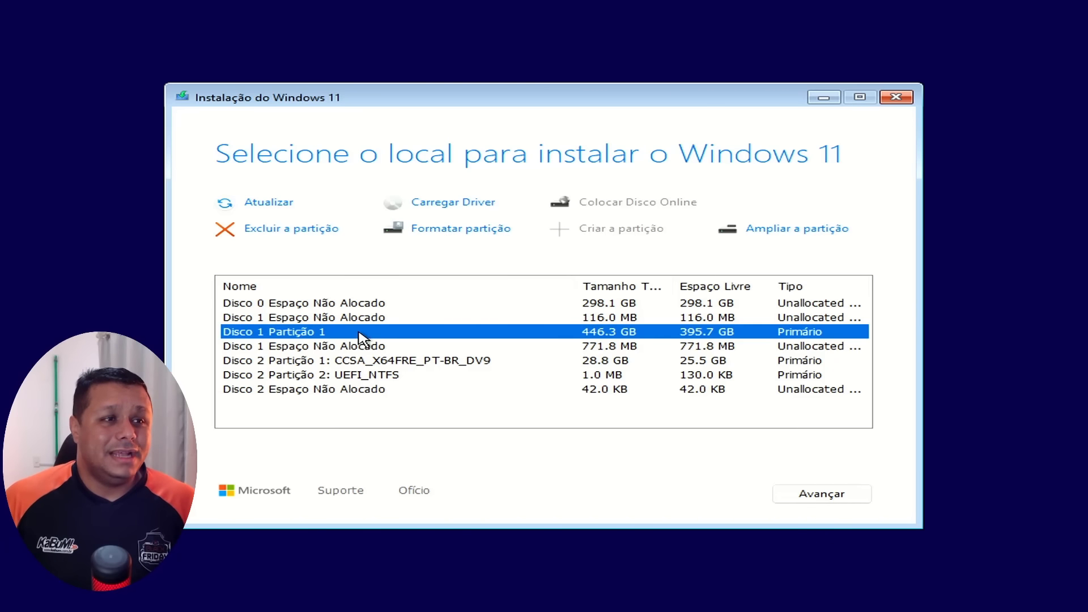
{"action": "left_click", "coordinate": [826, 499]}
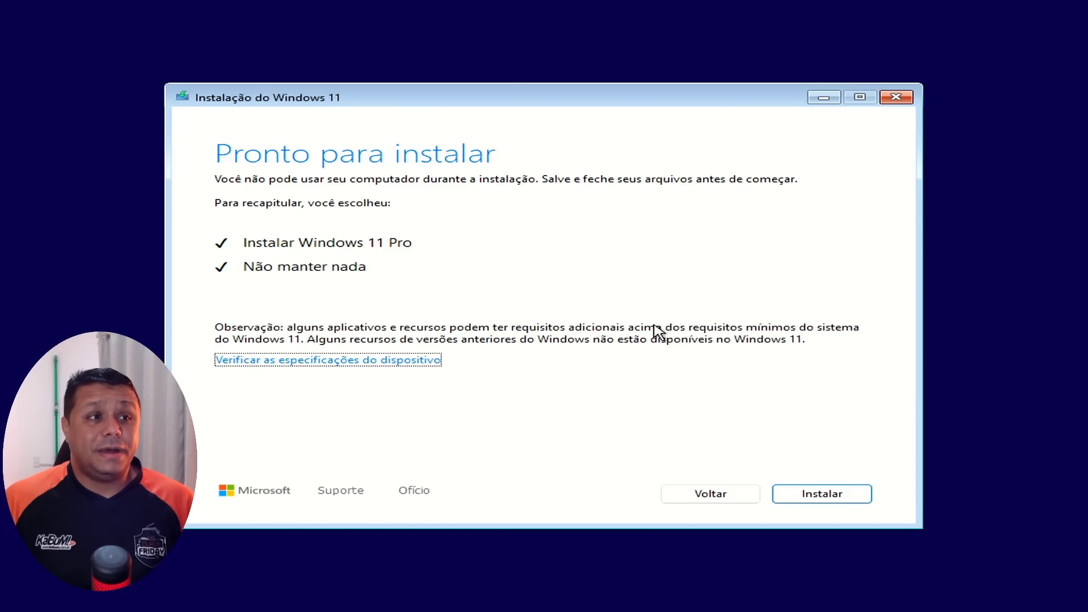
{"action": "left_click", "coordinate": [287, 364]}
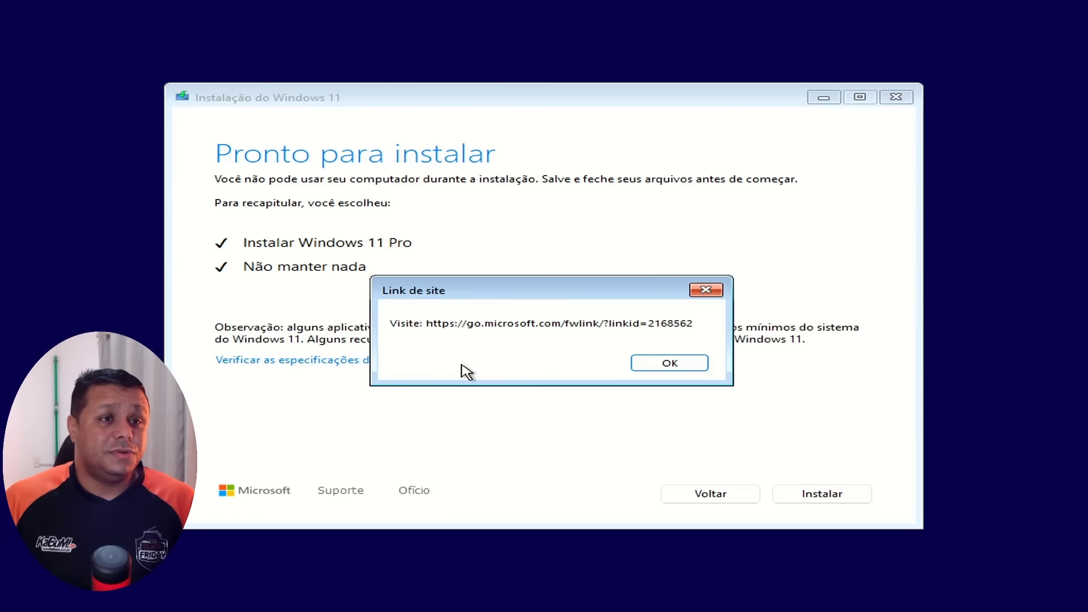
{"action": "left_click", "coordinate": [684, 367]}
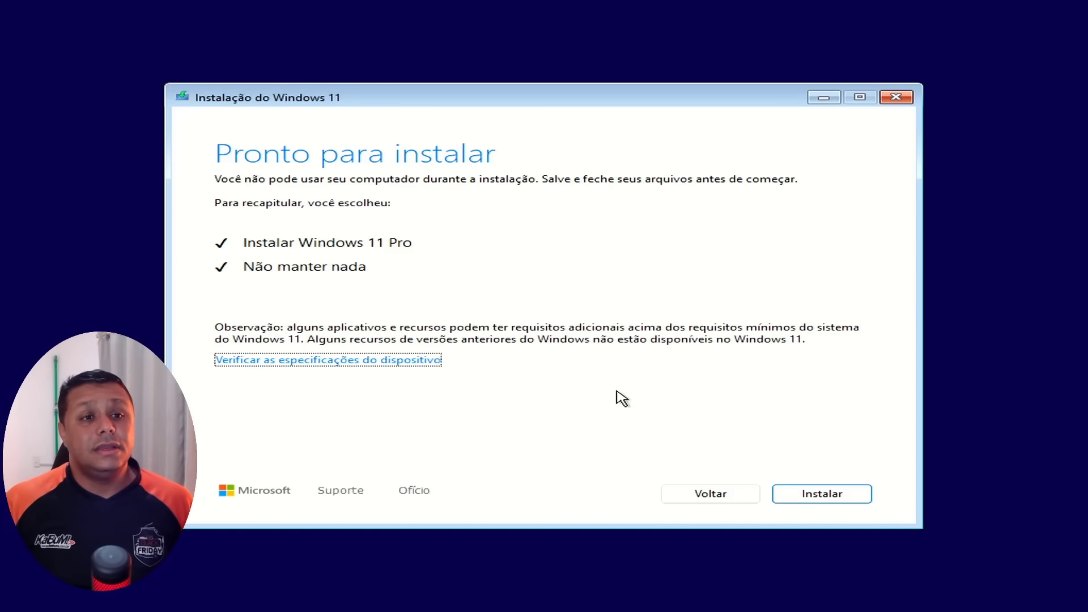
{"action": "left_click", "coordinate": [816, 494]}
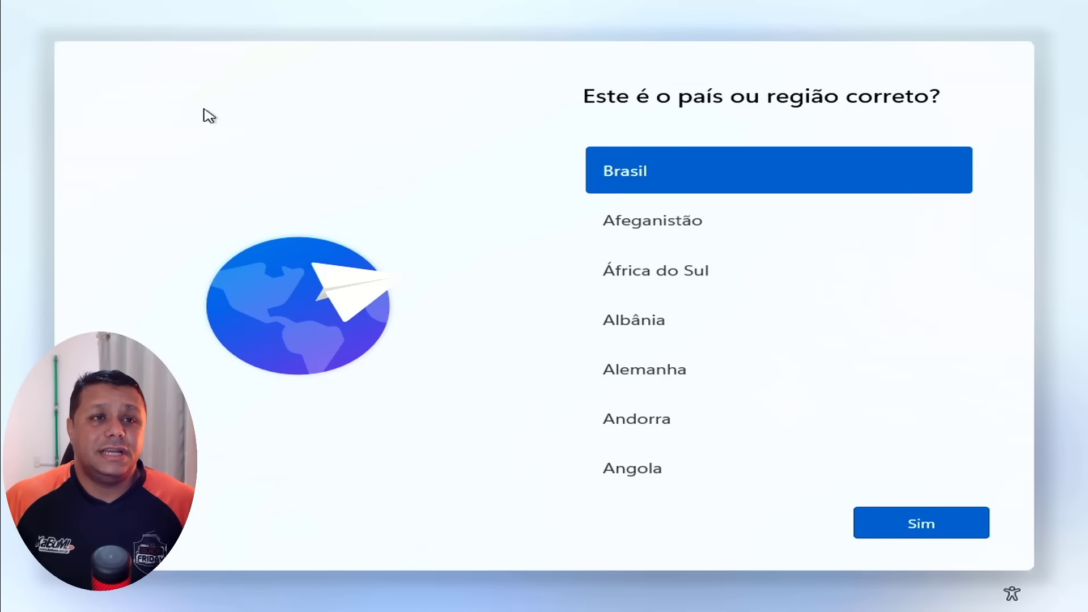
Confirm Brasil as the country and set Português (Brasil ABNT2) as the only keyboard layout
{"action": "left_click", "coordinate": [912, 518]}
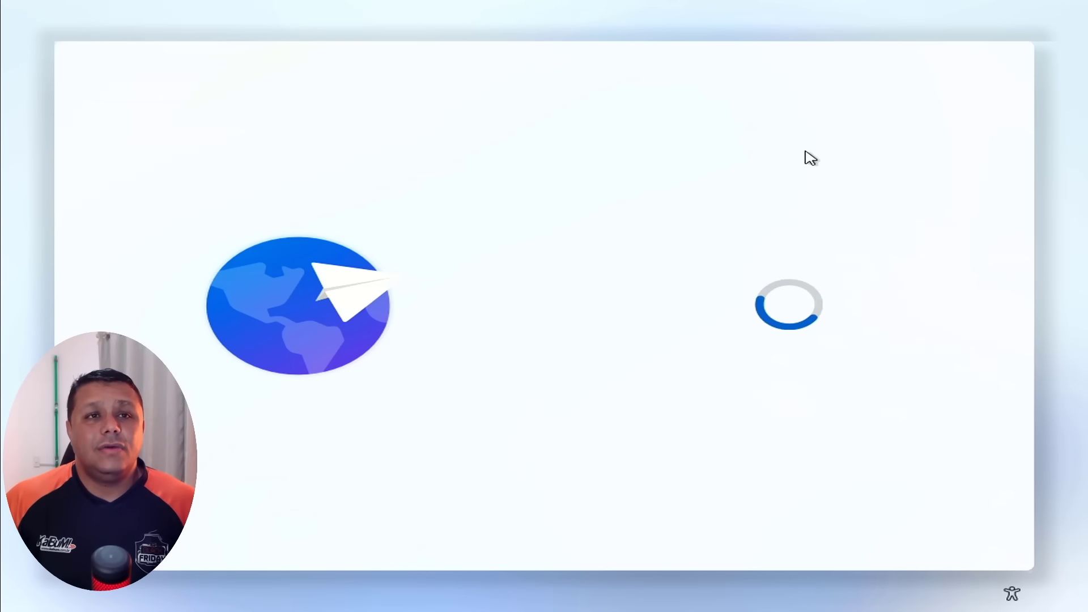
{"action": "left_click", "coordinate": [666, 340]}
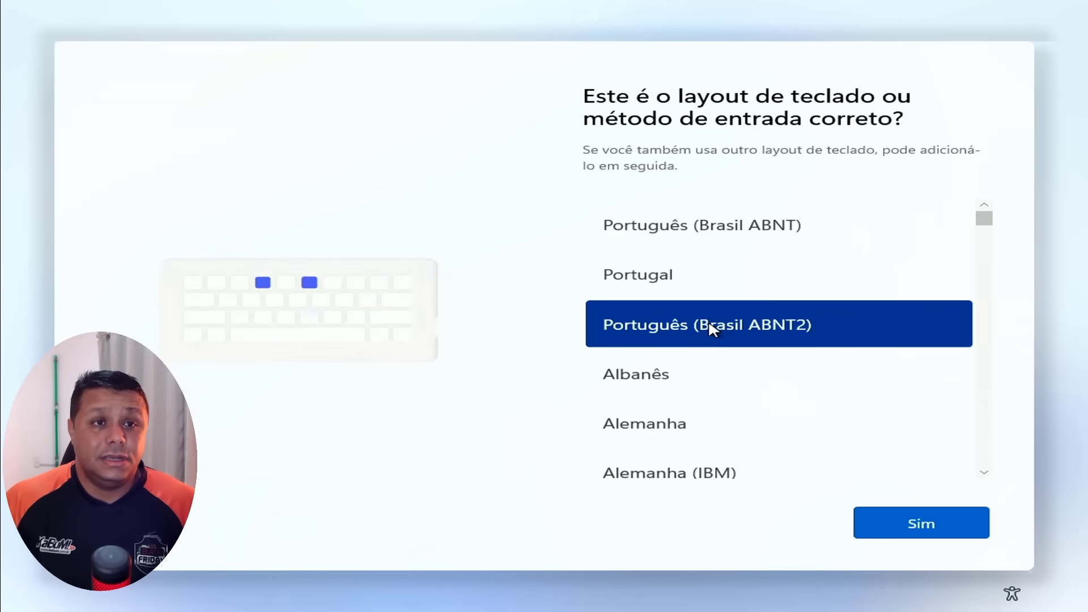
{"action": "left_click", "coordinate": [917, 522]}
{"action": "left_click", "coordinate": [903, 520]}
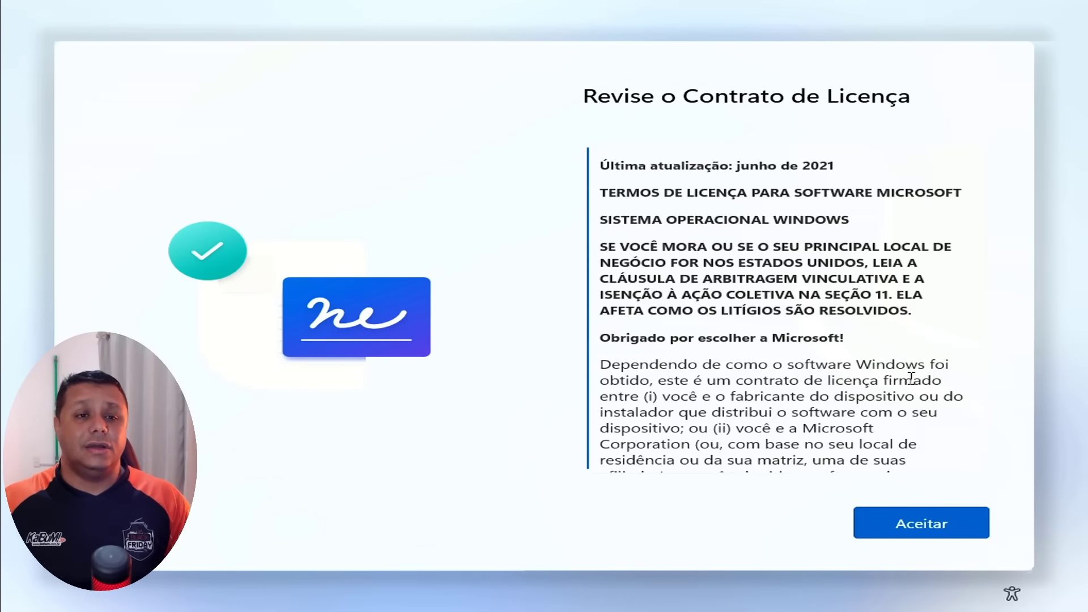
Accept the licence agreement and skip naming the device for now
{"action": "left_click", "coordinate": [929, 521]}
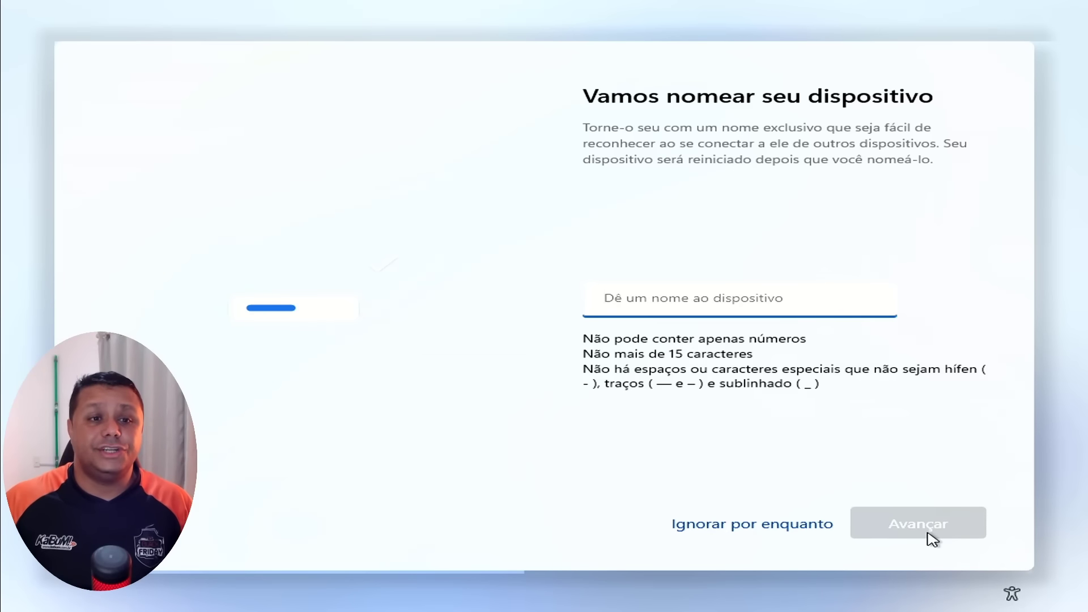
{"action": "left_click", "coordinate": [820, 531]}
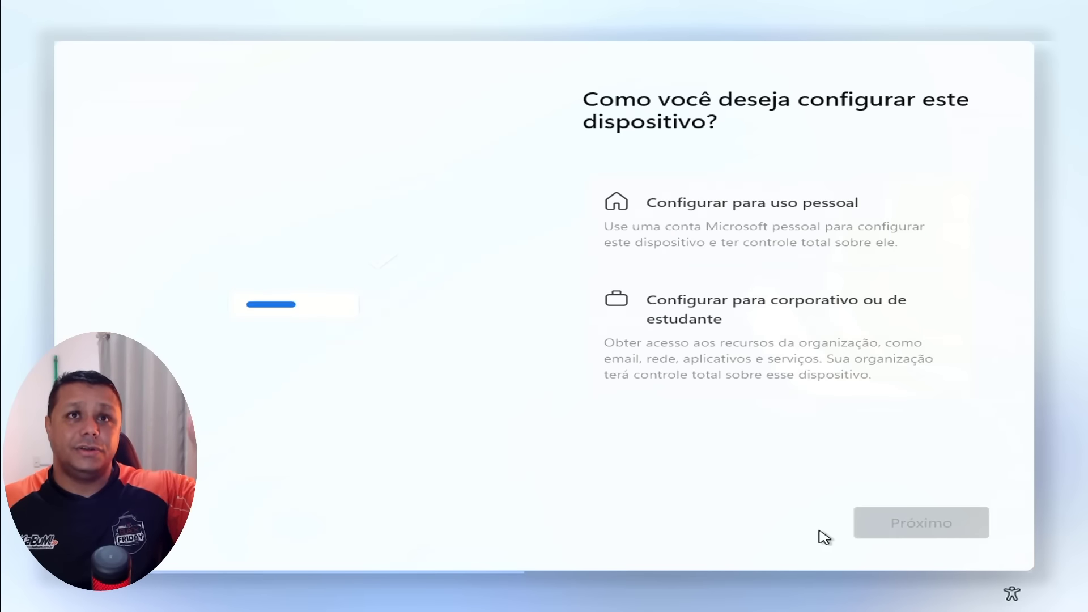
Set the device up for personal use and proceed to the Microsoft account sign-in
{"action": "left_click", "coordinate": [822, 276]}
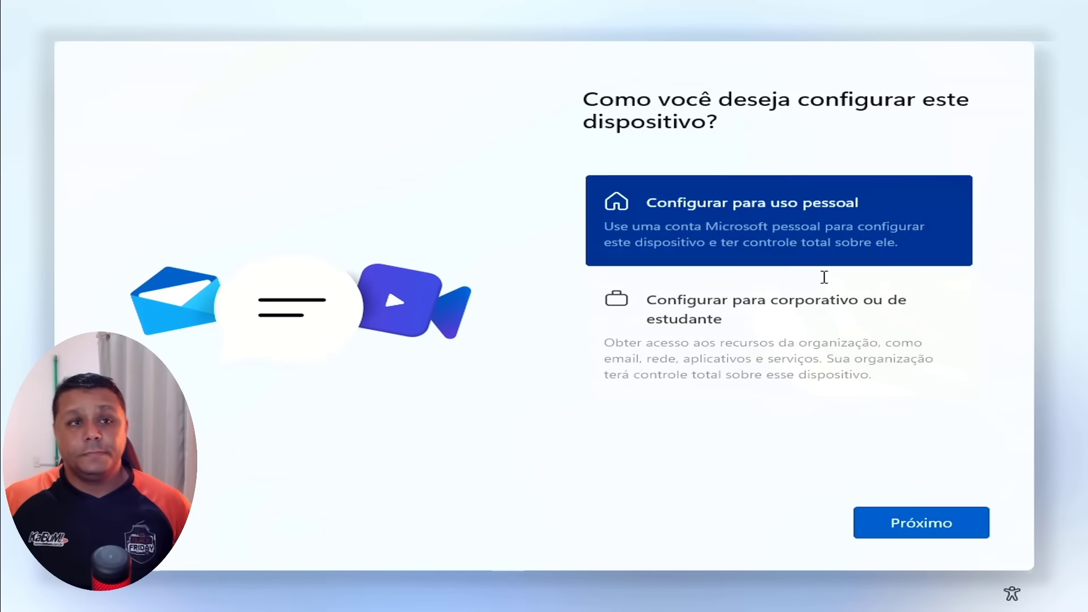
{"action": "left_click", "coordinate": [963, 532]}
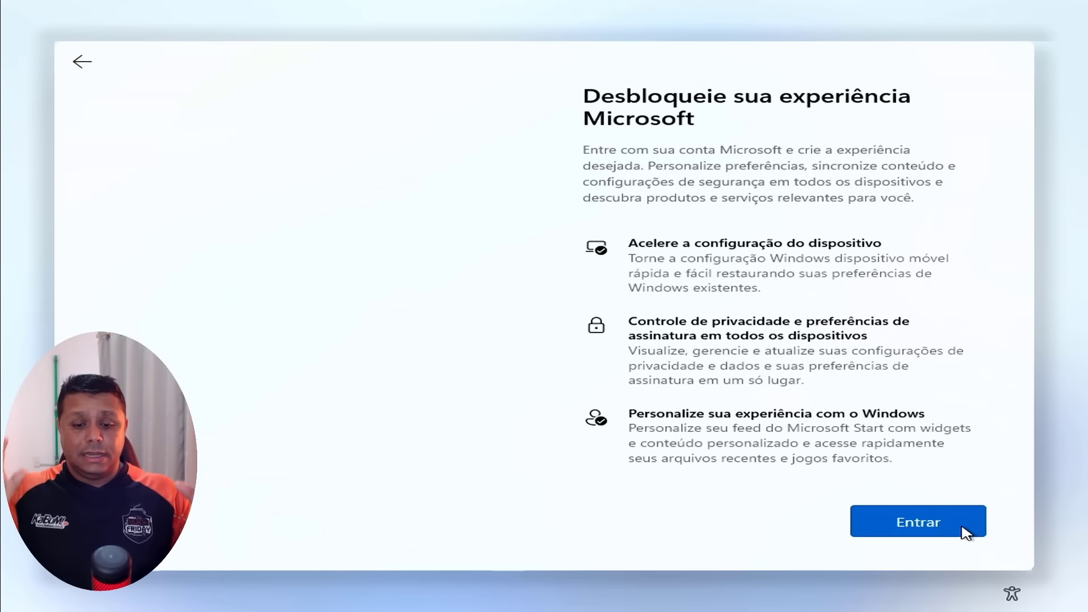
{"action": "left_click", "coordinate": [966, 532]}
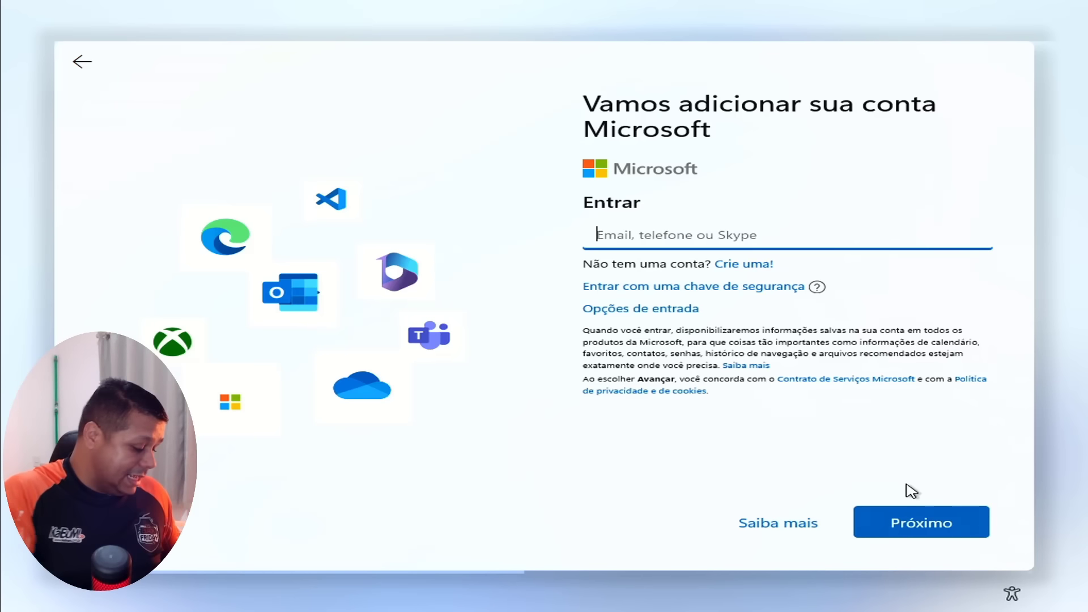
Enter a dummy e-mail address as the Microsoft account and submit it
{"action": "type", "text": "test"}
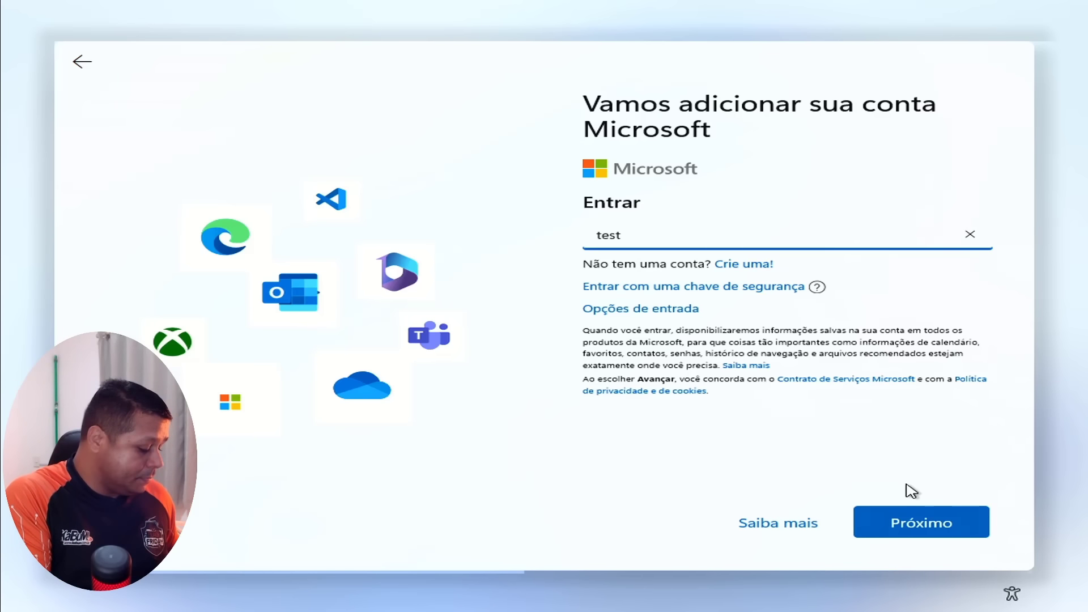
{"action": "type", "text": "@tes.c"}
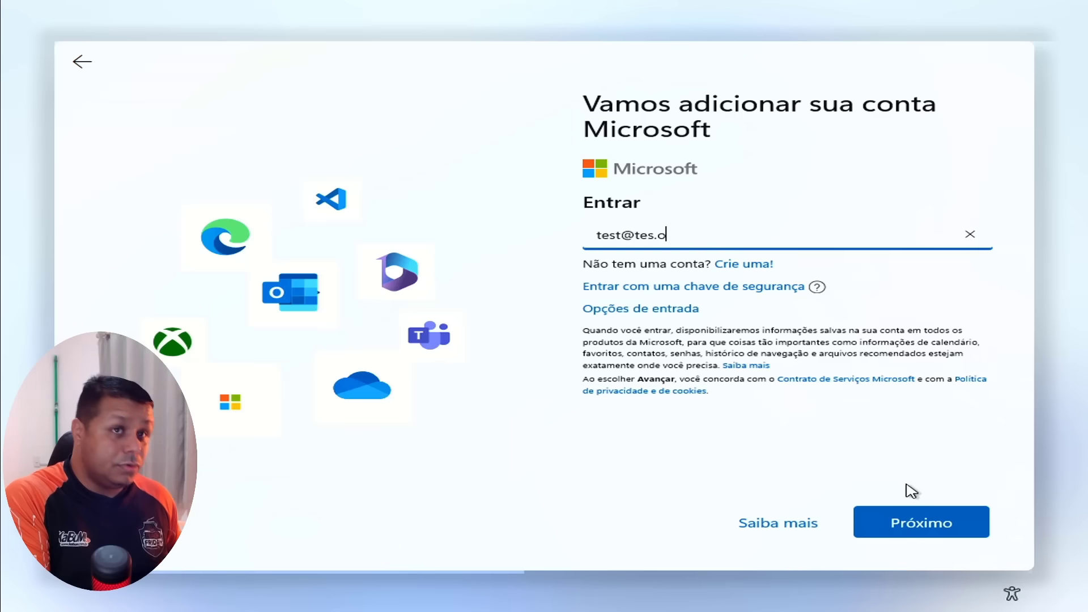
{"action": "key", "text": "BackSpace"}
{"action": "type", "text": "t.c"}
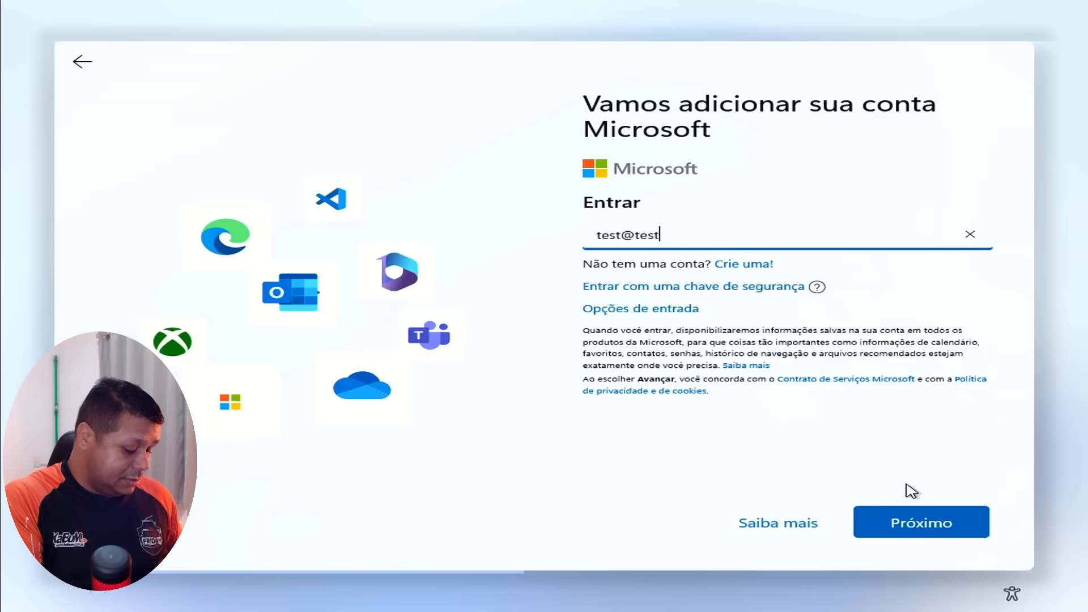
{"action": "key", "text": "BackSpace"}
{"action": "key", "text": "BackSpace"}
{"action": "type", "text": ".co"}
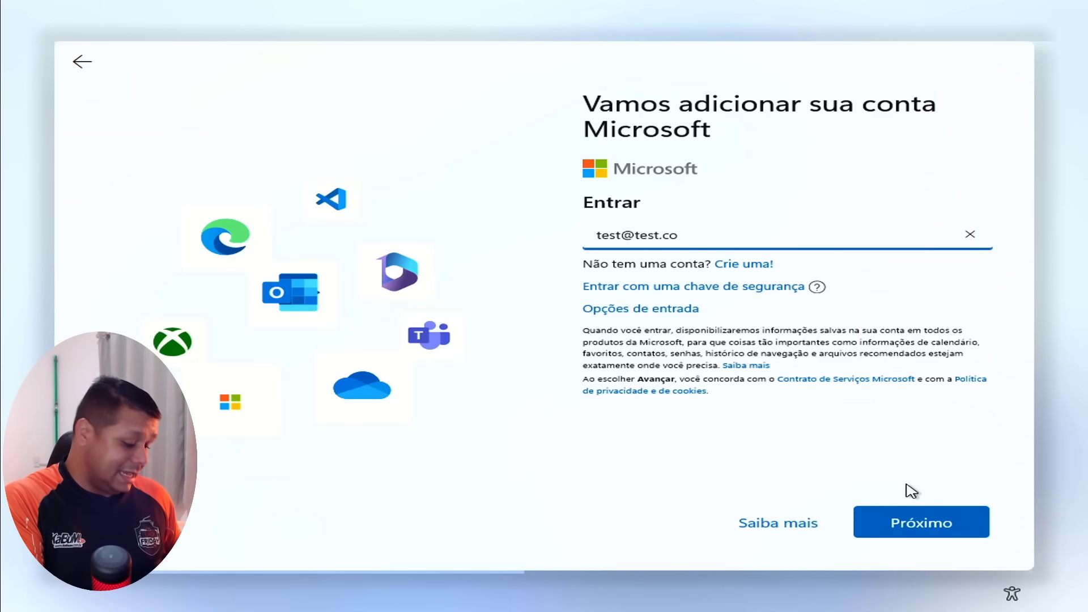
{"action": "type", "text": "m"}
{"action": "key", "text": "Return"}
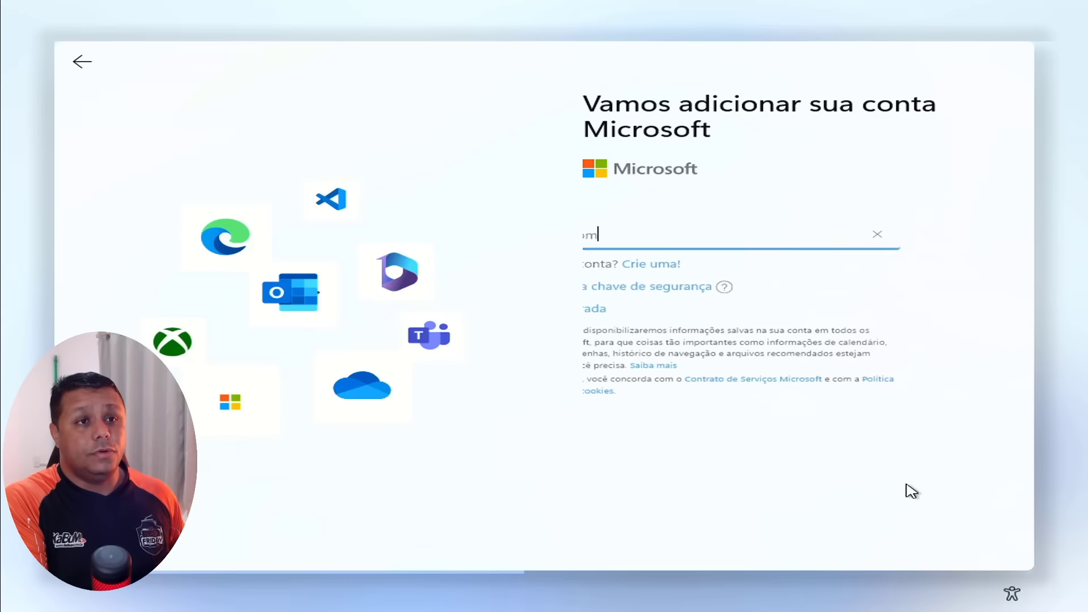
Submit a dummy account password and continue to the local user setup
{"action": "type", "text": "****"}
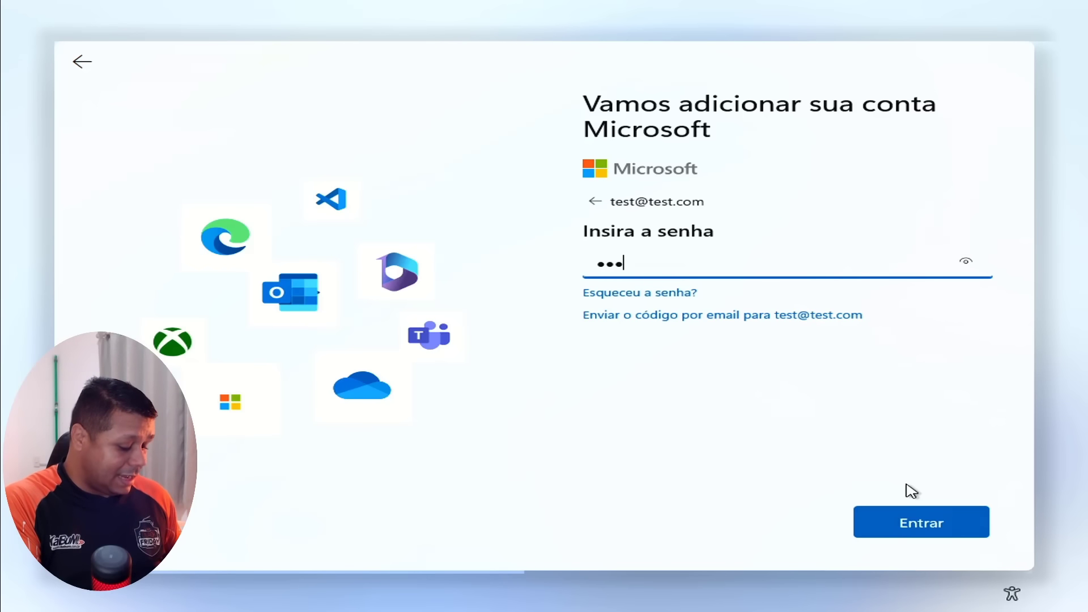
{"action": "key", "text": "Return"}
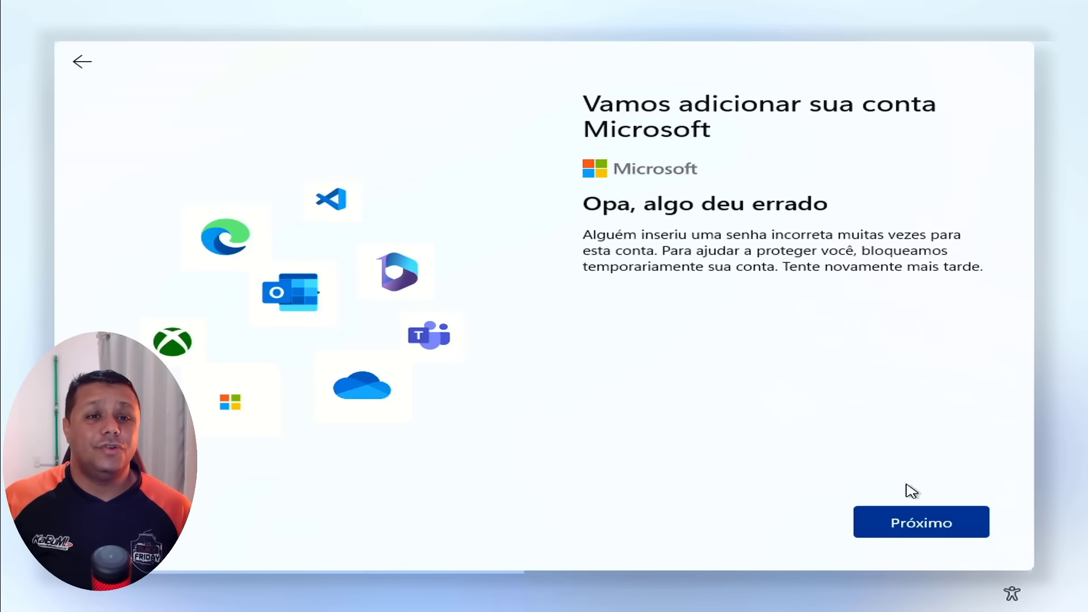
{"action": "left_click", "coordinate": [917, 518]}
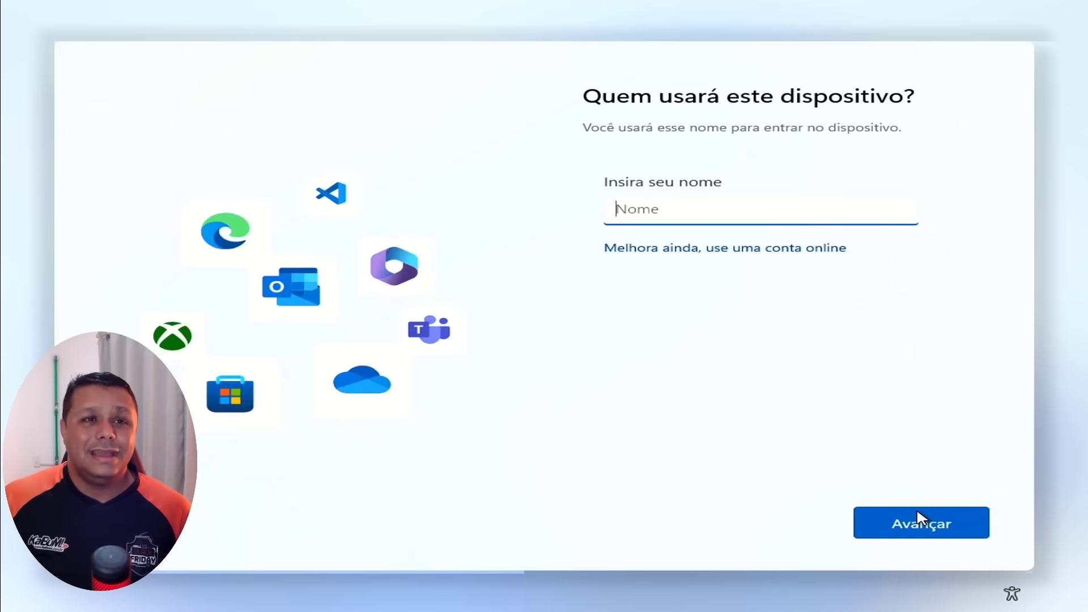
Enter the local user's name and continue without setting a password
{"action": "type", "text": "Sat"}
{"action": "type", "text": "yro"}
{"action": "left_click", "coordinate": [954, 531]}
{"action": "left_click", "coordinate": [951, 520]}
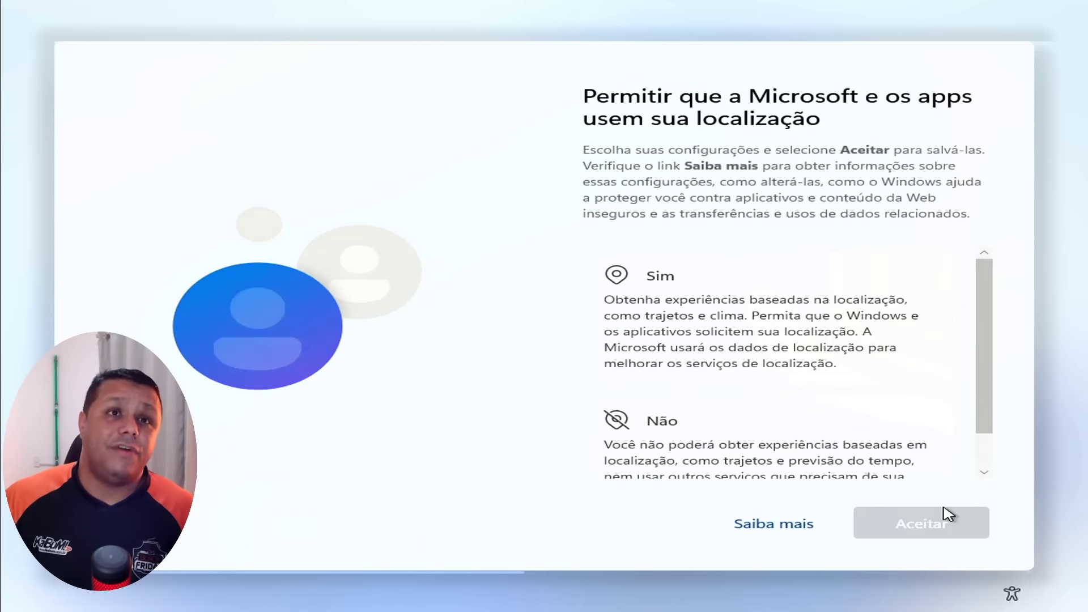
Answer Não to location access for Microsoft and apps, and to Localizar meu dispositivo
{"action": "left_click", "coordinate": [868, 477]}
{"action": "left_click", "coordinate": [926, 521]}
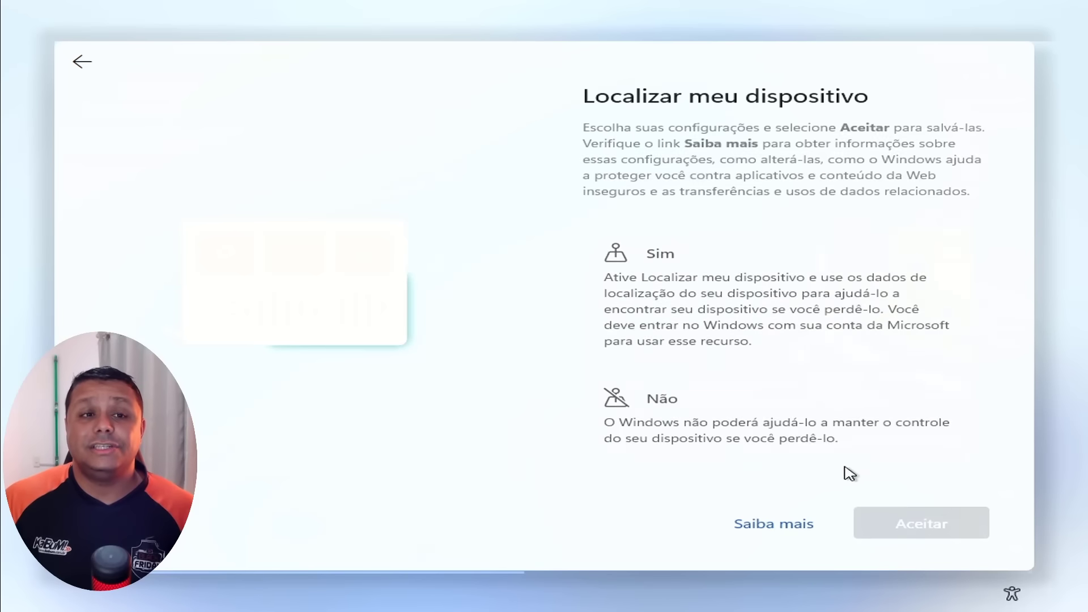
{"action": "left_click", "coordinate": [810, 430]}
{"action": "left_click", "coordinate": [923, 530]}
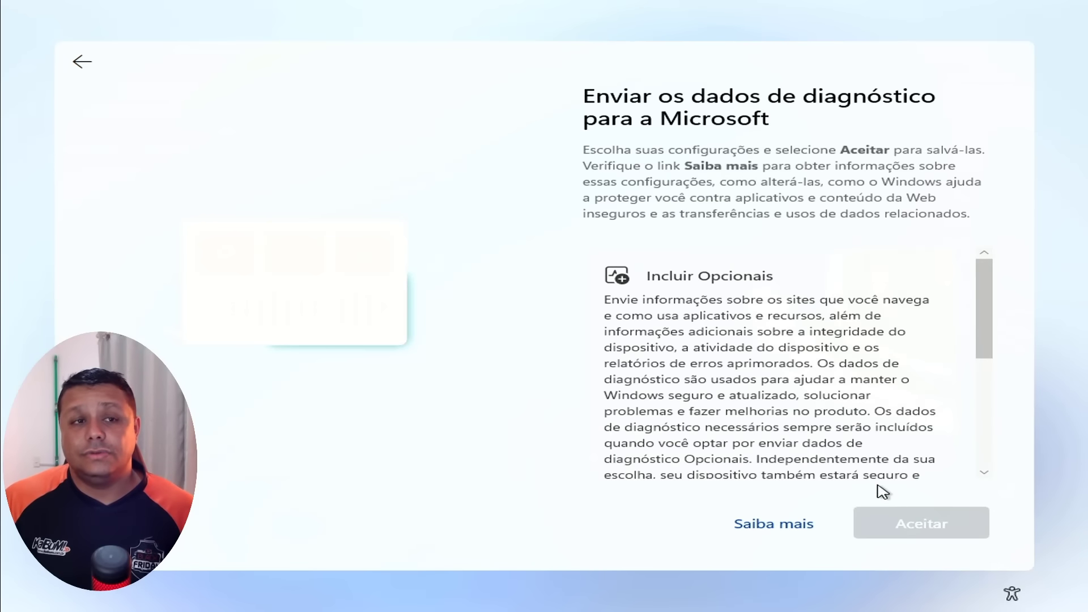
Decline sending optional diagnostic data to Microsoft and accept the setting
{"action": "scroll", "coordinate": [867, 476], "scroll_direction": "down", "scroll_amount": 3}
{"action": "left_click", "coordinate": [830, 451]}
{"action": "left_click", "coordinate": [906, 522]}
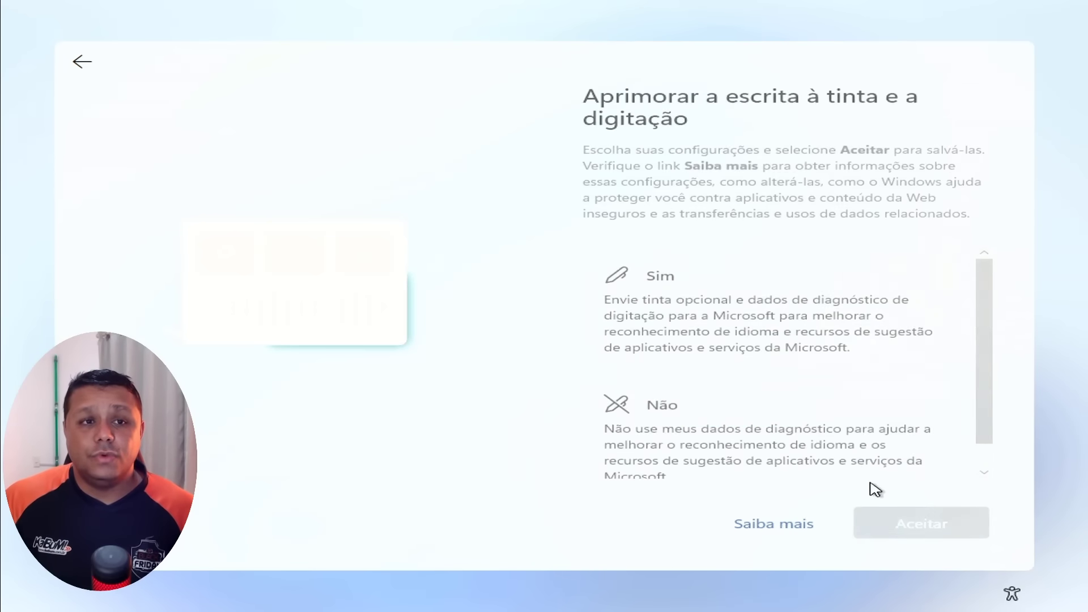
Answer Não to improving inking and typing, and to letting apps use the advertising ID
{"action": "left_click", "coordinate": [876, 473]}
{"action": "left_click", "coordinate": [910, 526]}
{"action": "left_click", "coordinate": [895, 458]}
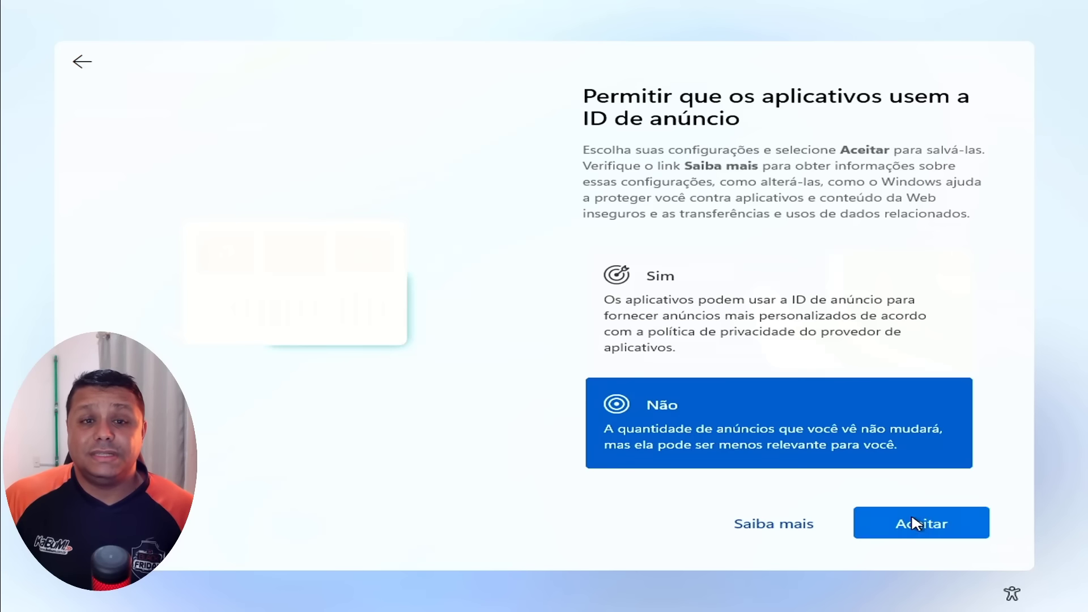
{"action": "left_click", "coordinate": [912, 519]}
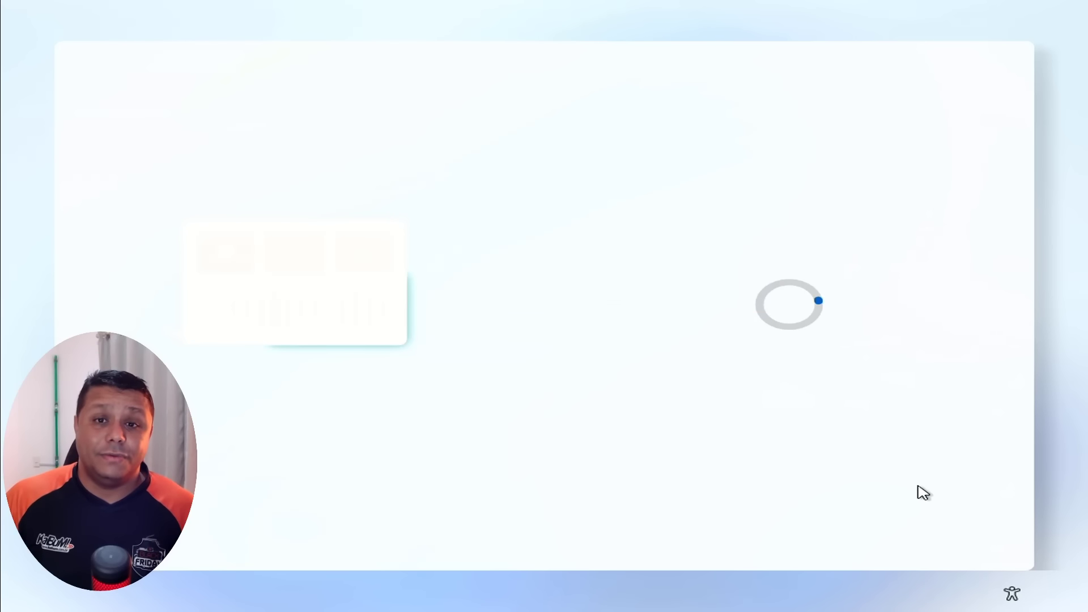